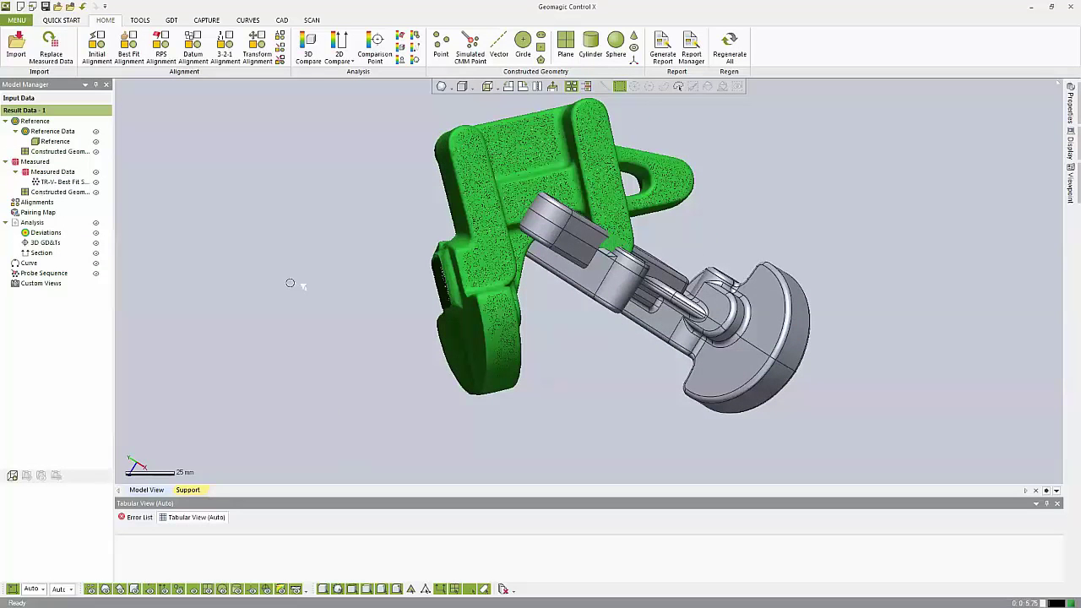
# - Start an N Points transform alignment and pick three matching point pairs on reference and scan: one on the lug, two along the lower arm
pyautogui.click(257, 48)
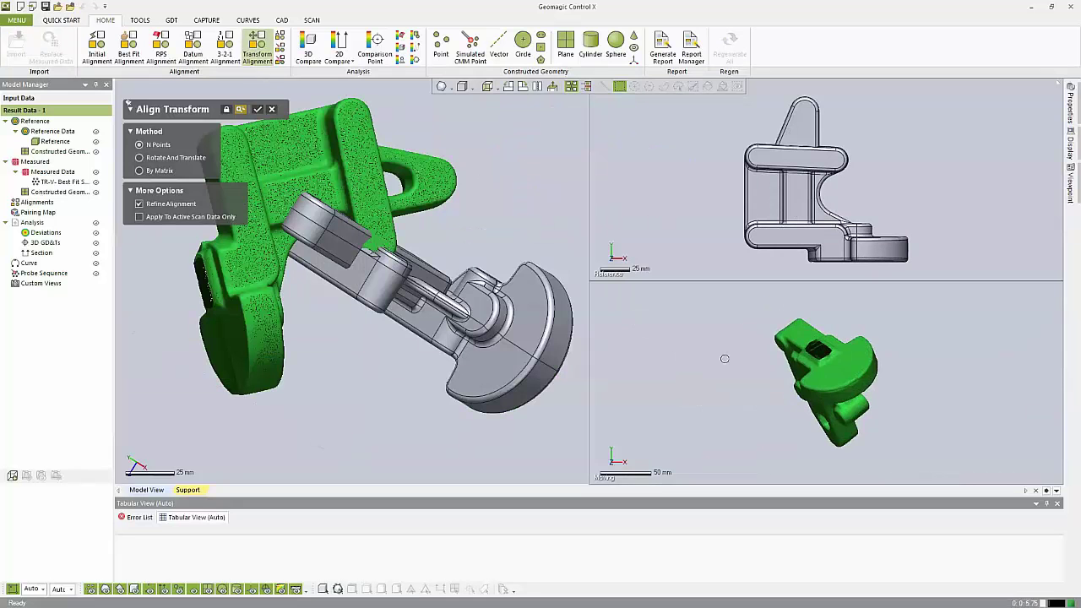
pyautogui.moveTo(724, 359); pyautogui.dragTo(750, 337, button='right')
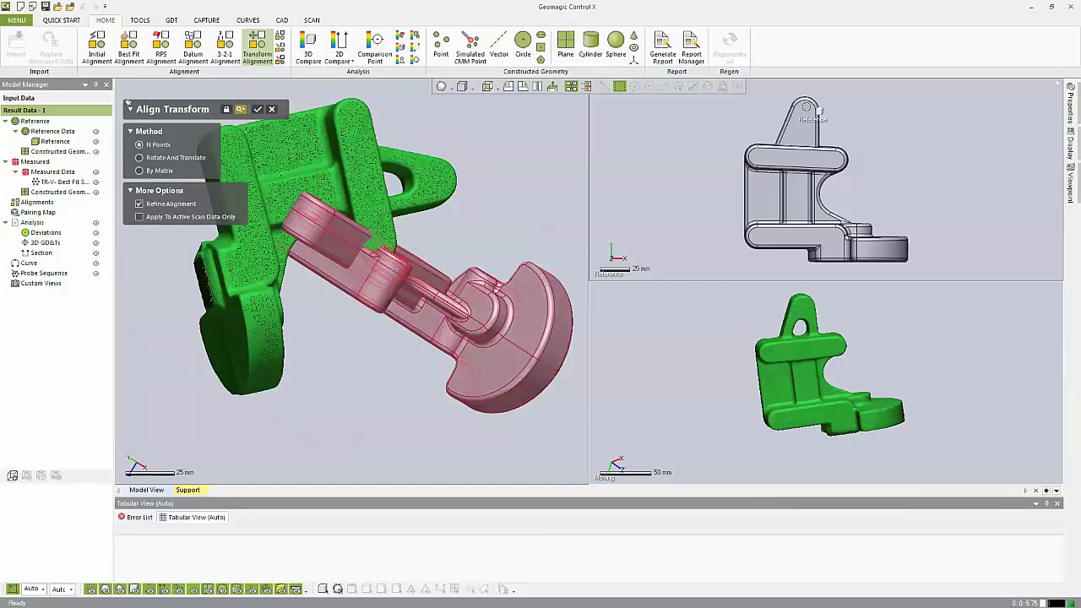
pyautogui.click(799, 122)
pyautogui.click(805, 306)
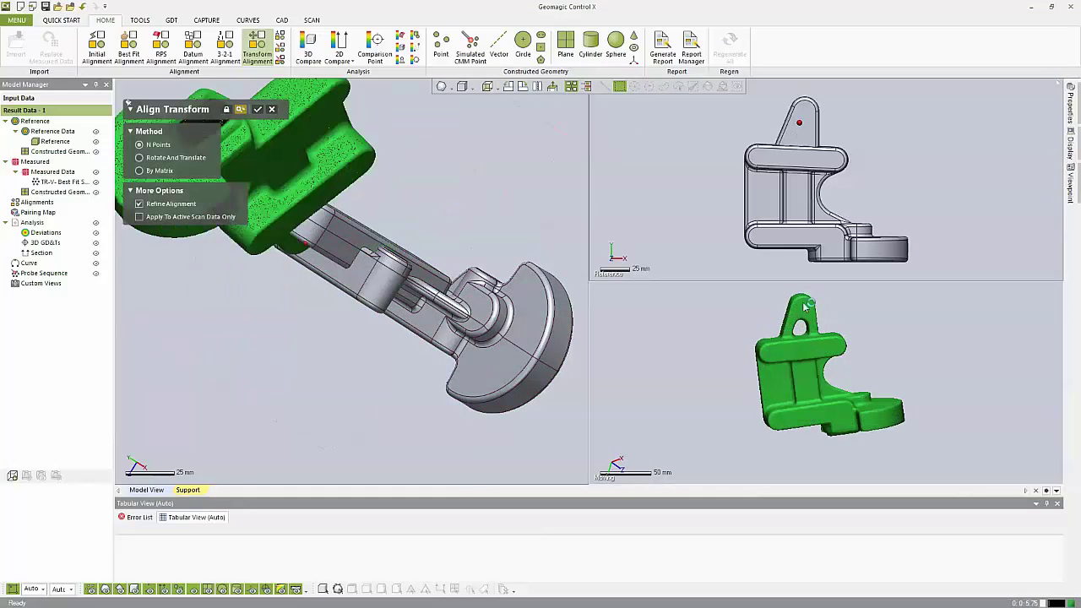
pyautogui.click(788, 422)
pyautogui.click(841, 414)
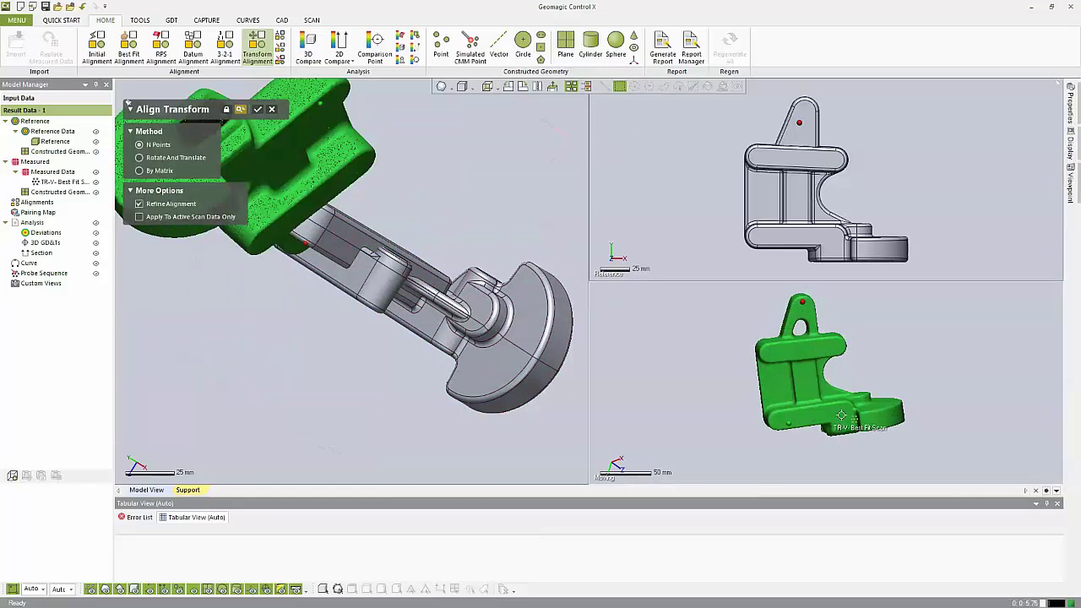
pyautogui.click(758, 246)
pyautogui.click(833, 242)
# - Add two more matching point pairs on the flat half-round pad and apply the transform alignment with Refine Alignment enabled
pyautogui.moveTo(833, 243); pyautogui.dragTo(873, 269, button='right')
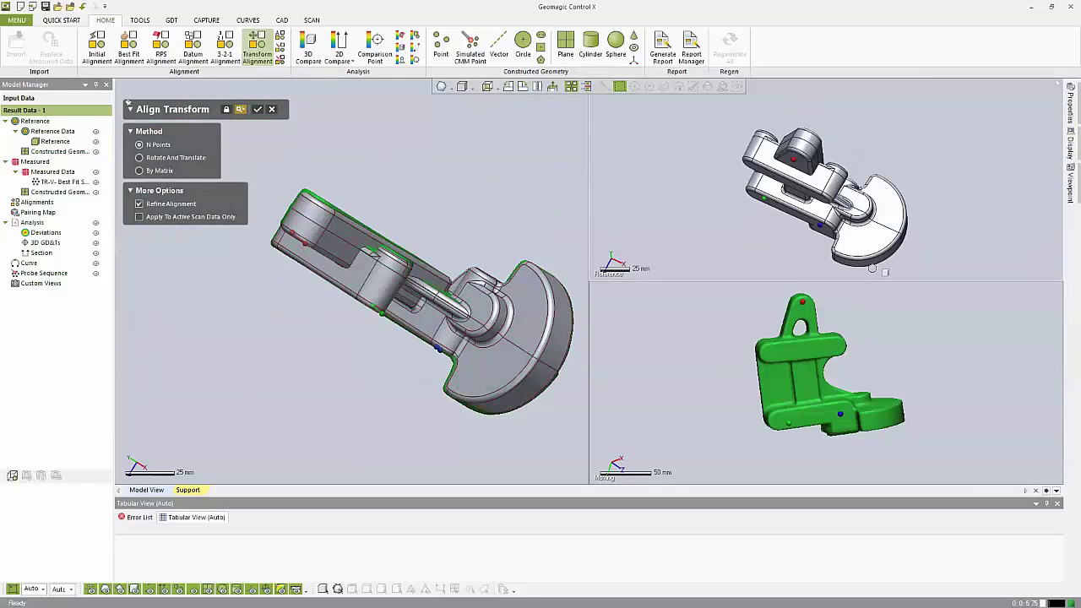
pyautogui.click(873, 240)
pyautogui.moveTo(856, 324); pyautogui.dragTo(844, 405, button='right')
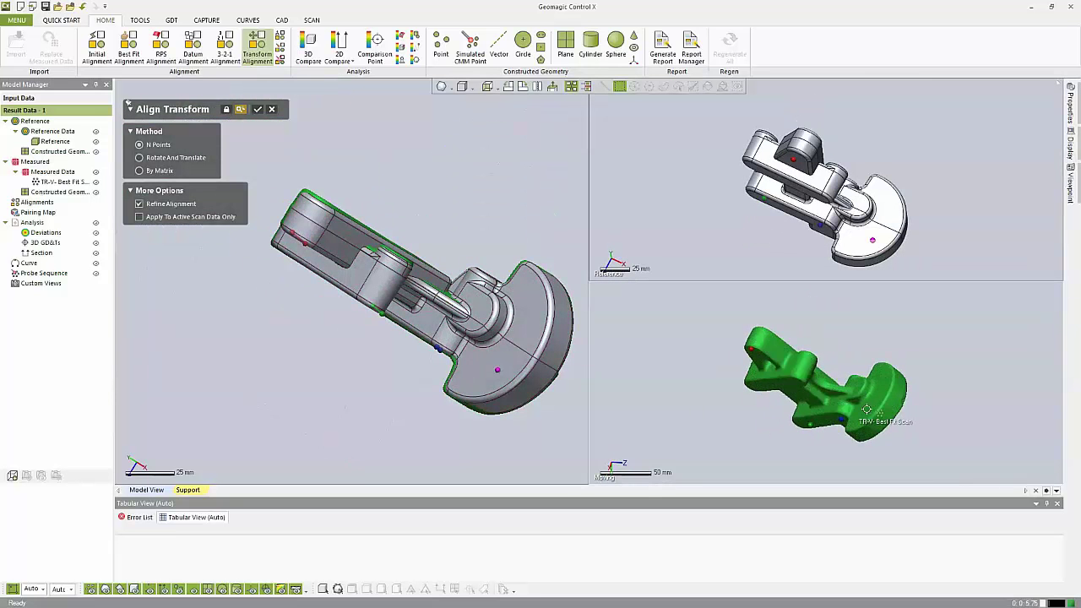
pyautogui.click(867, 410)
pyautogui.click(881, 381)
pyautogui.click(890, 197)
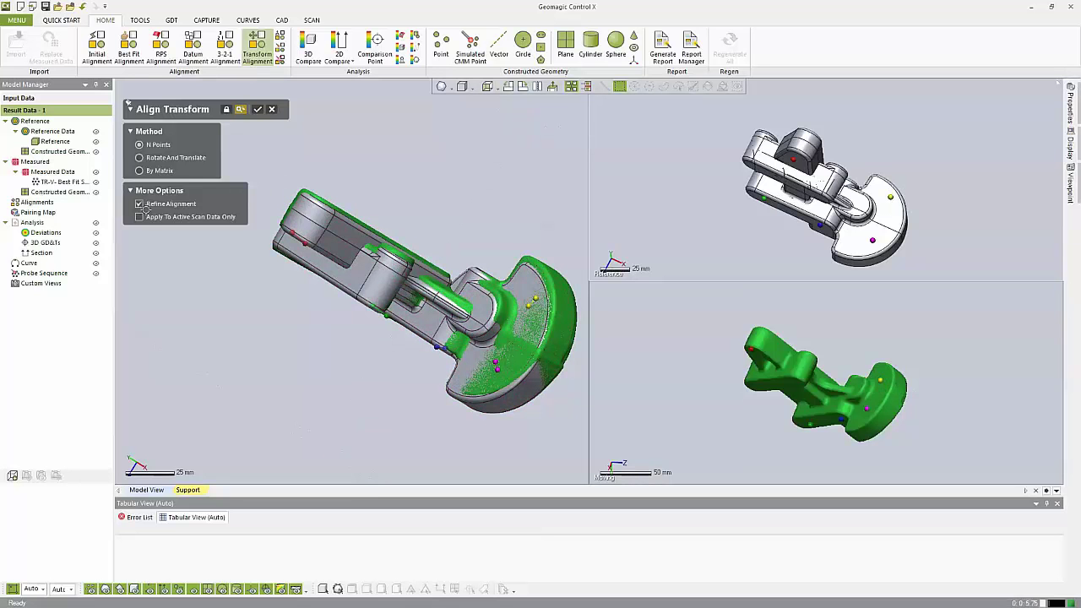
pyautogui.click(260, 111)
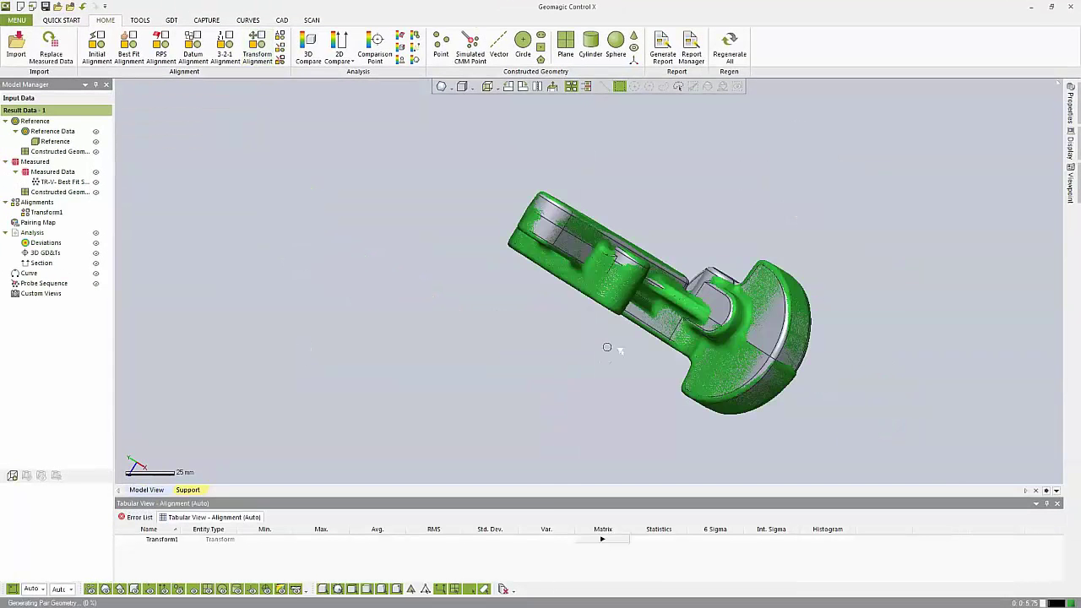
# - Run a Best Fit alignment of the scan to the reference model with the default settings
pyautogui.moveTo(606, 343); pyautogui.dragTo(549, 202, button='right')
pyautogui.click(129, 46)
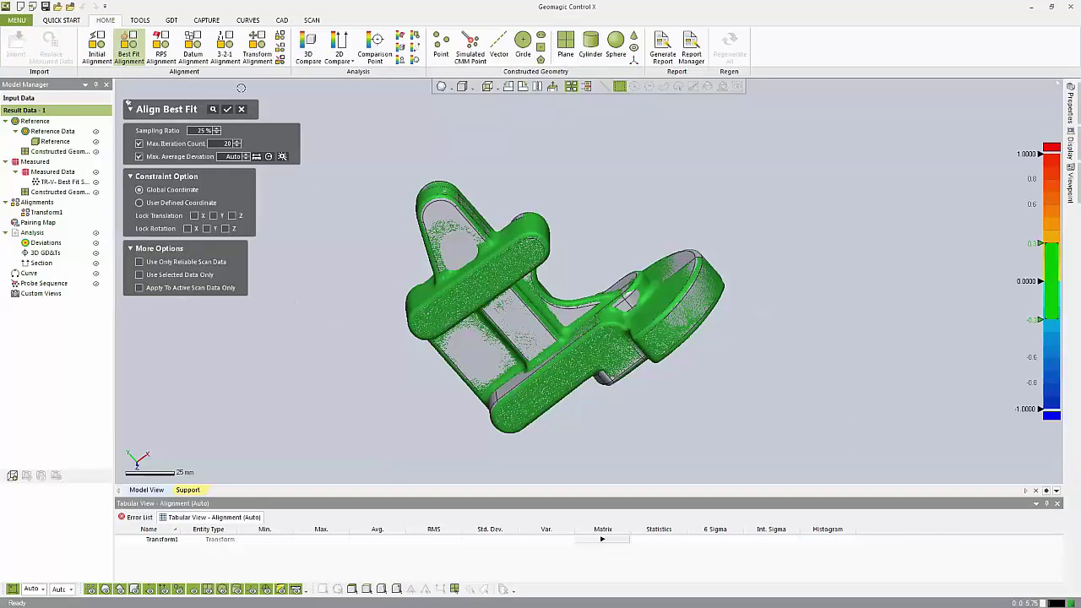
pyautogui.click(228, 111)
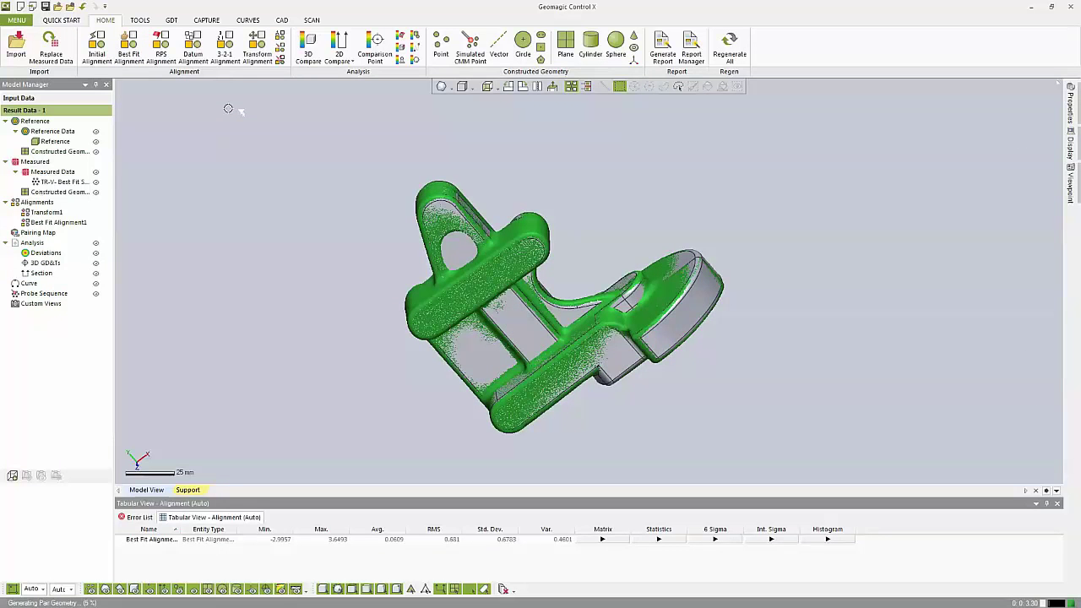
# - Hide the measured scan so only the reference CAD model is displayed
pyautogui.moveTo(277, 152); pyautogui.dragTo(653, 266, button='right')
pyautogui.moveTo(652, 266); pyautogui.dragTo(695, 294, button='middle')
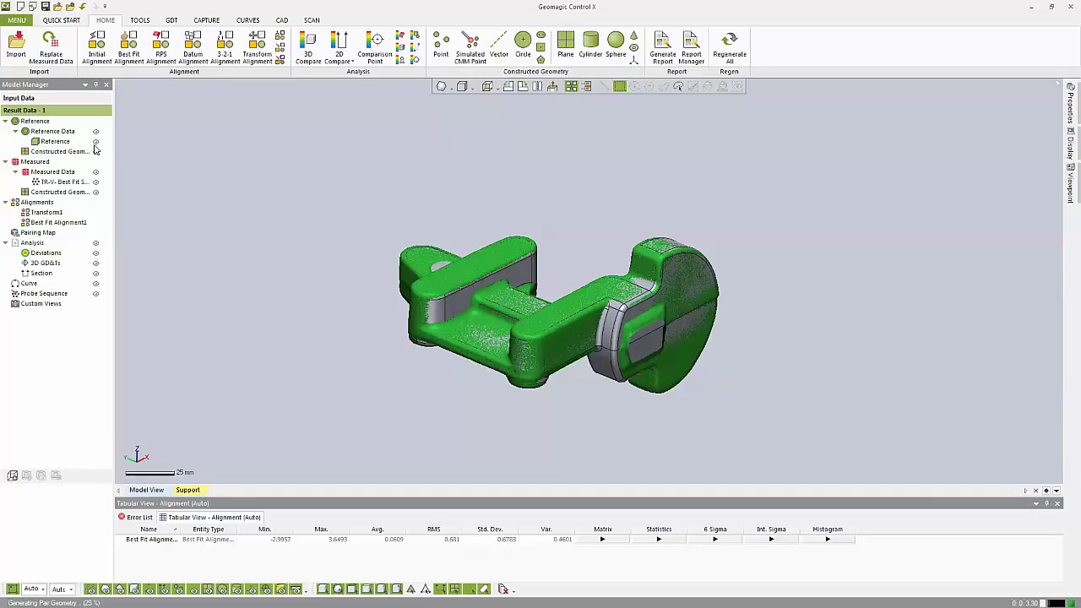
pyautogui.click(96, 182)
pyautogui.moveTo(282, 330)
pyautogui.mouseDown(button='right')
pyautogui.moveTo(482, 397)
pyautogui.moveTo(478, 332)
pyautogui.mouseUp(button='right')
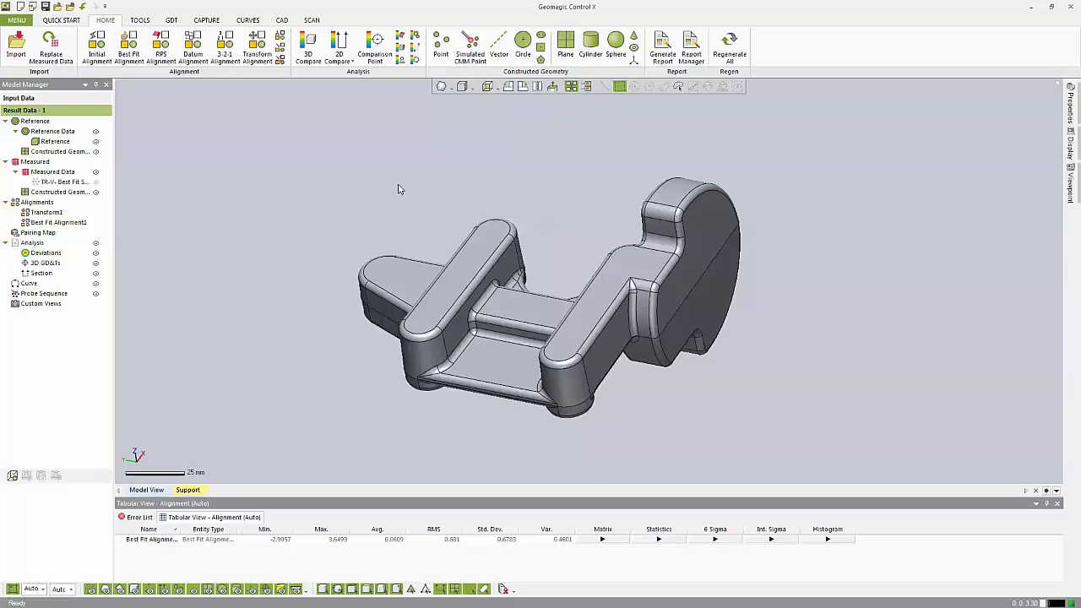
# - Create a best-fit reference plane extracted from the long flat faces of the two parallel arms on the CAD model
pyautogui.click(471, 265)
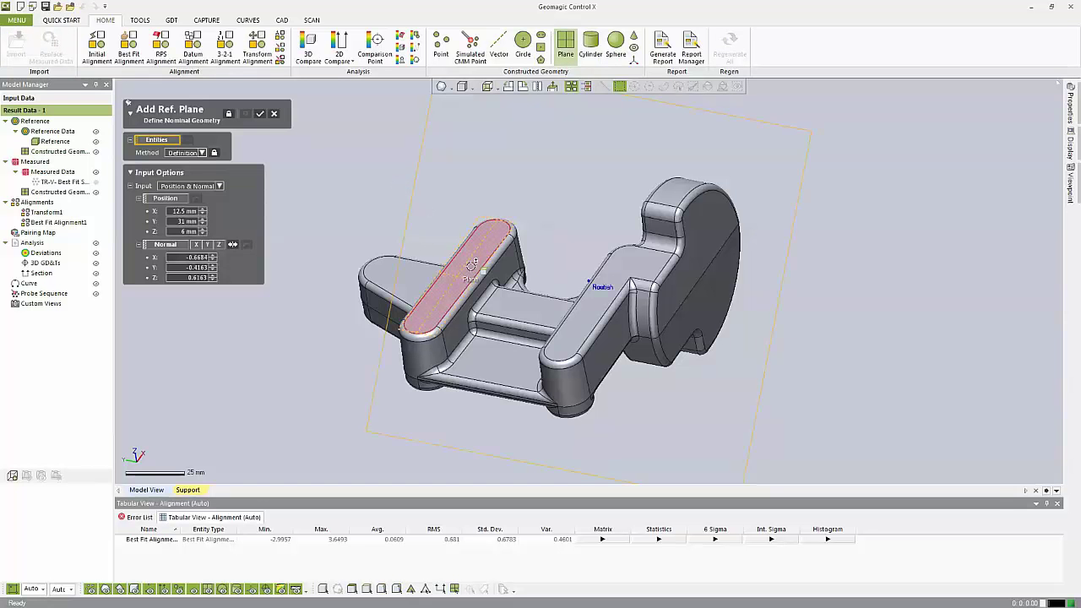
pyautogui.click(471, 265)
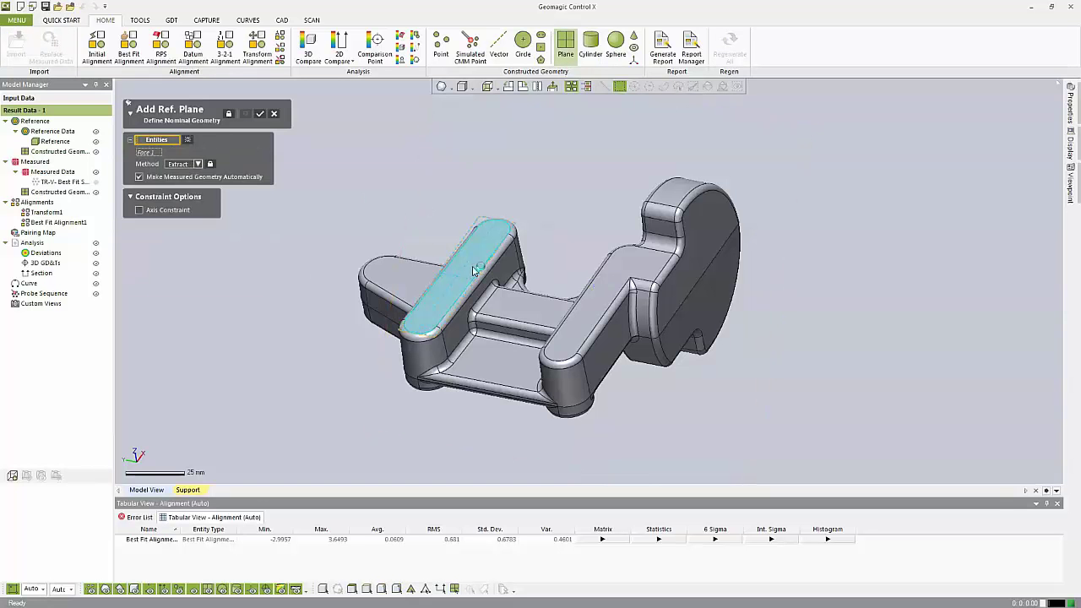
pyautogui.click(609, 292)
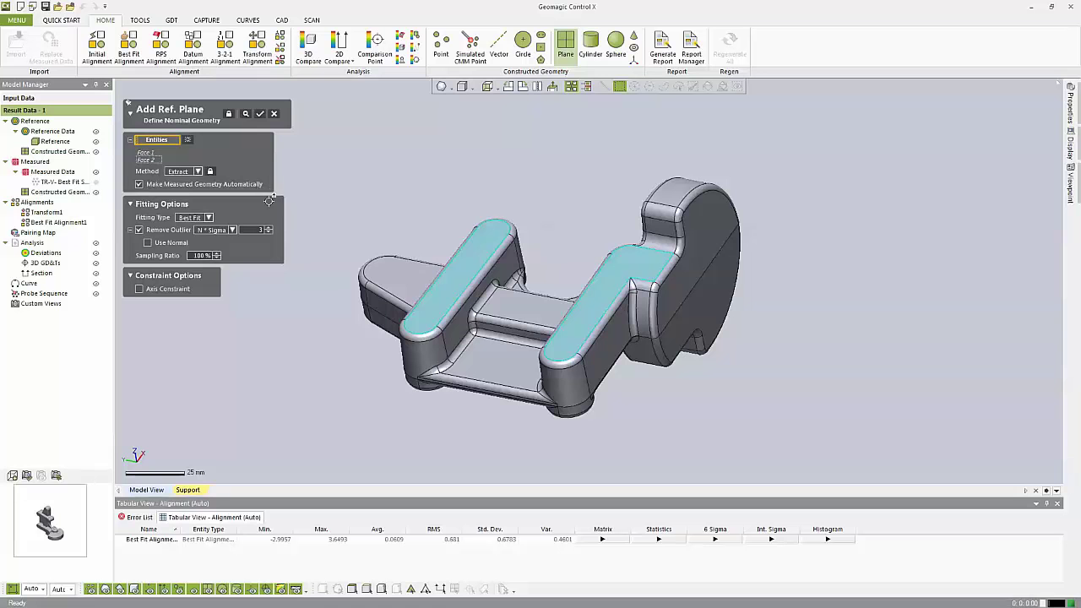
pyautogui.click(467, 284)
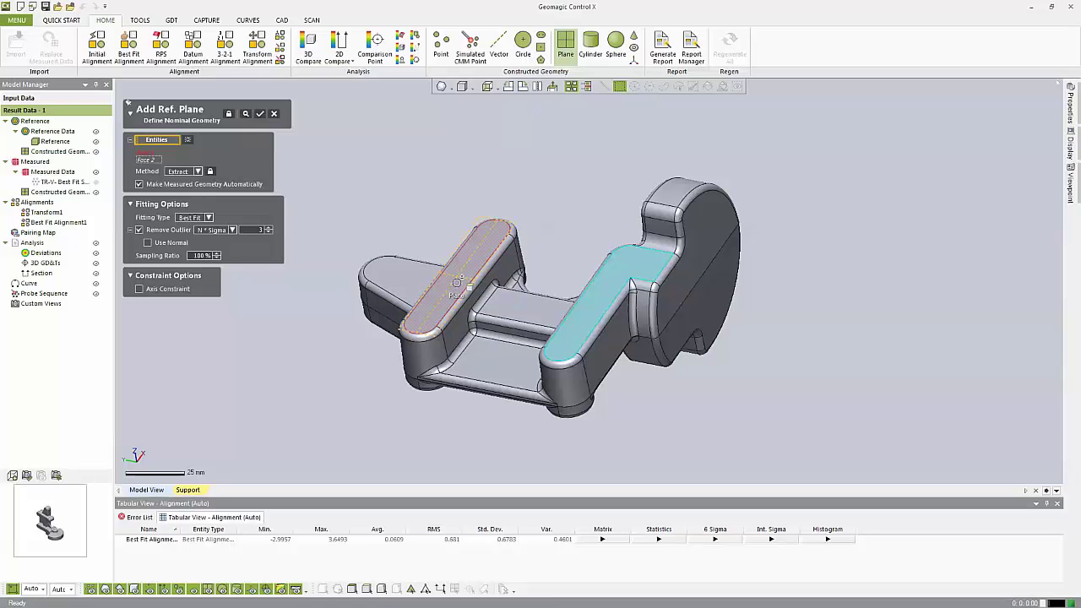
pyautogui.click(456, 283)
pyautogui.click(140, 184)
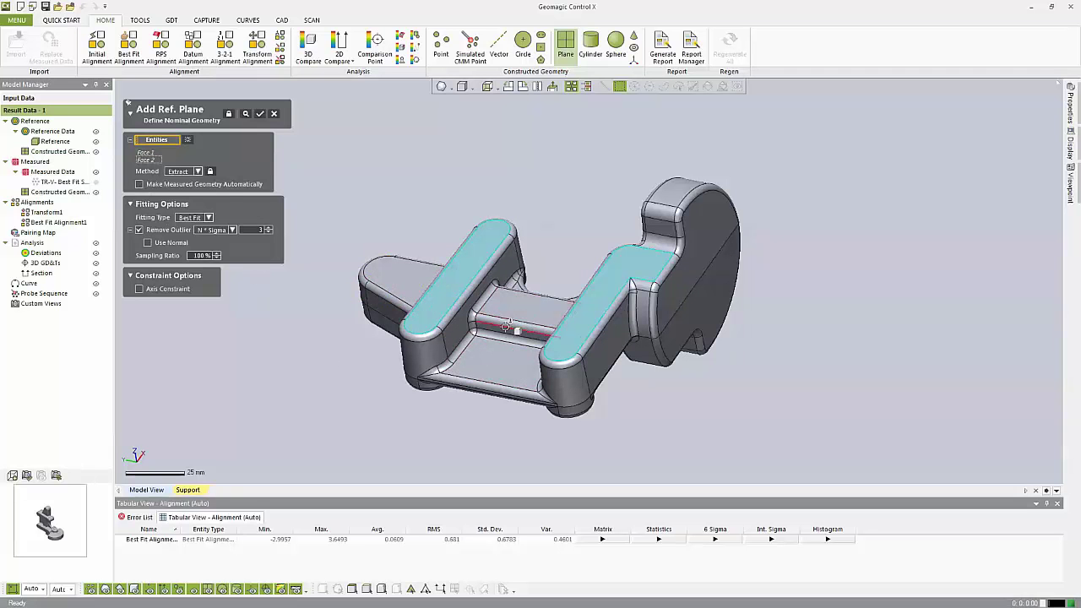
pyautogui.click(259, 114)
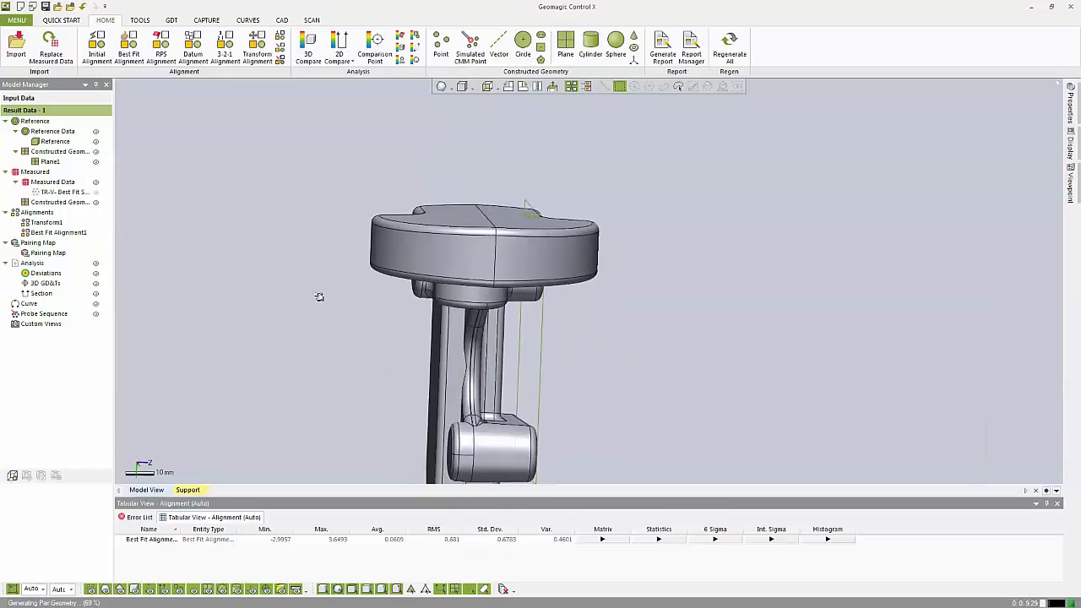
# - Show the measured scan again and hide the reference CAD model
pyautogui.click(96, 183)
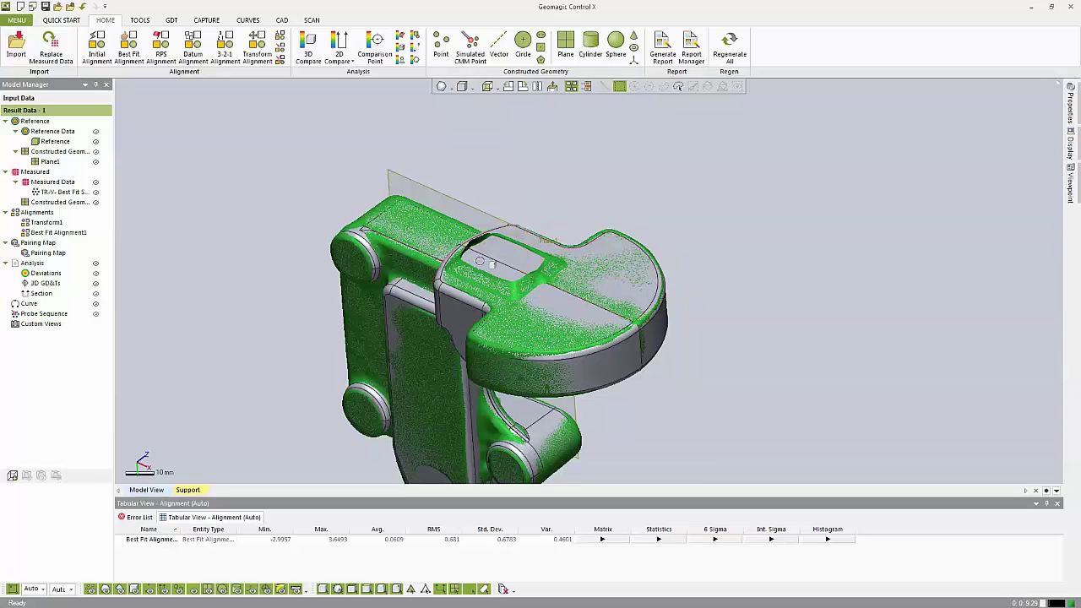
pyautogui.moveTo(535, 285); pyautogui.dragTo(620, 264, button='right')
pyautogui.scroll(5, 620, 264)
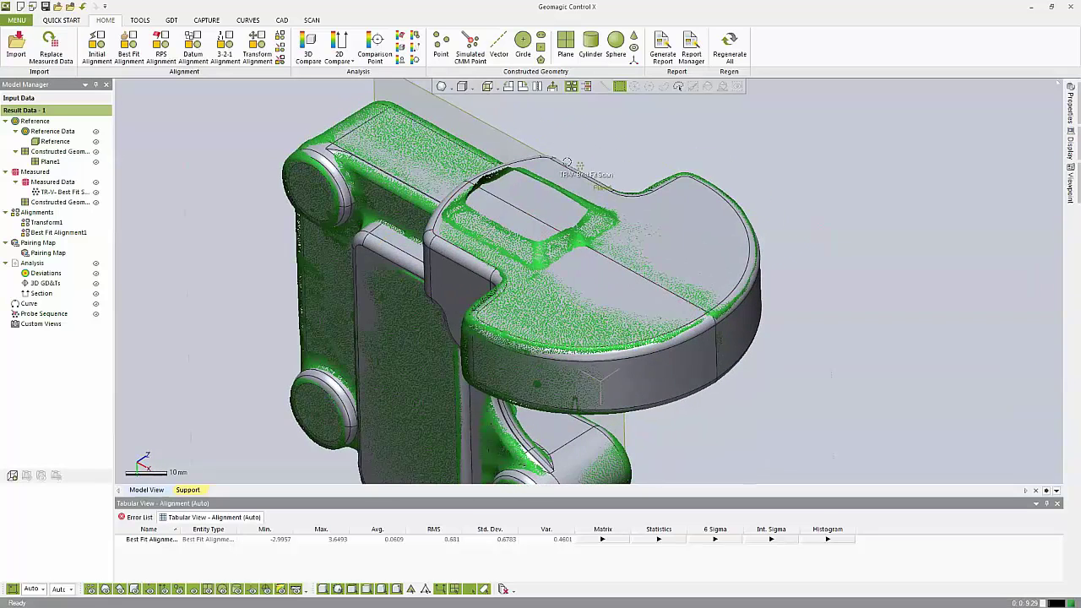
pyautogui.click(95, 143)
pyautogui.hotkey('ctrl', '1')
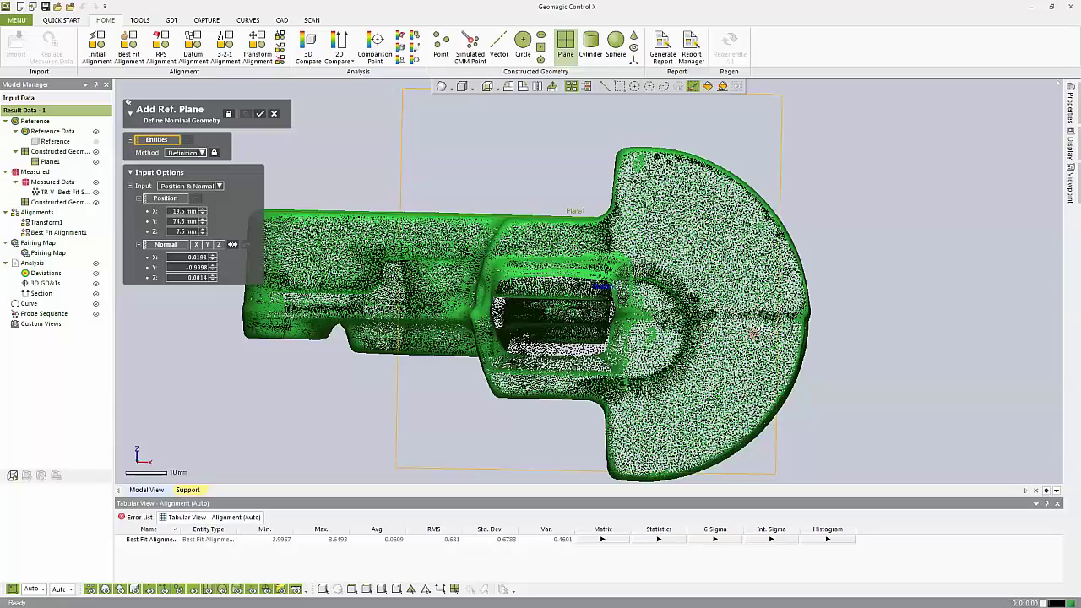
# - Brush-select scan points on one half of the flat half-round pad and create a best-fit scan plane from them
pyautogui.click(553, 175)
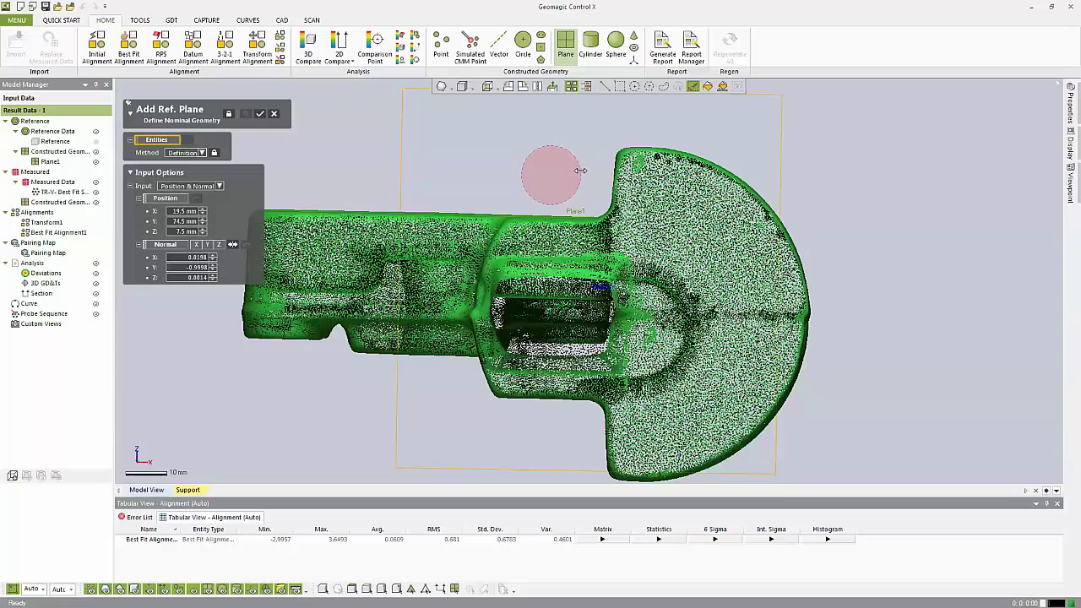
pyautogui.click(796, 381)
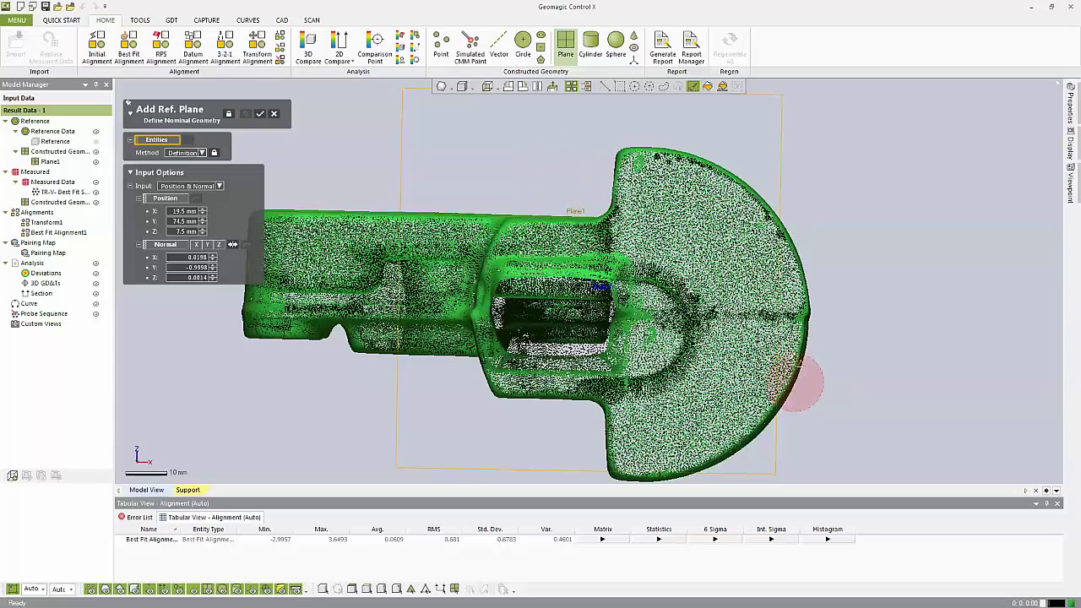
pyautogui.click(754, 357)
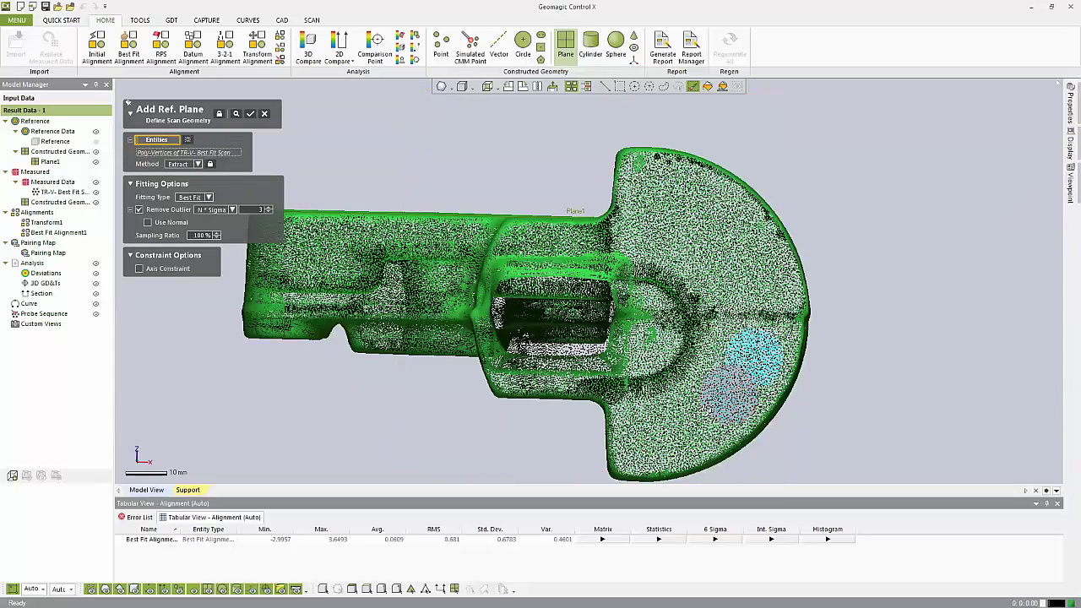
pyautogui.moveTo(692, 420)
pyautogui.mouseDown()
pyautogui.moveTo(653, 428)
pyautogui.moveTo(644, 446)
pyautogui.moveTo(668, 414)
pyautogui.moveTo(665, 394)
pyautogui.moveTo(703, 360)
pyautogui.moveTo(677, 368)
pyautogui.moveTo(664, 358)
pyautogui.mouseUp()
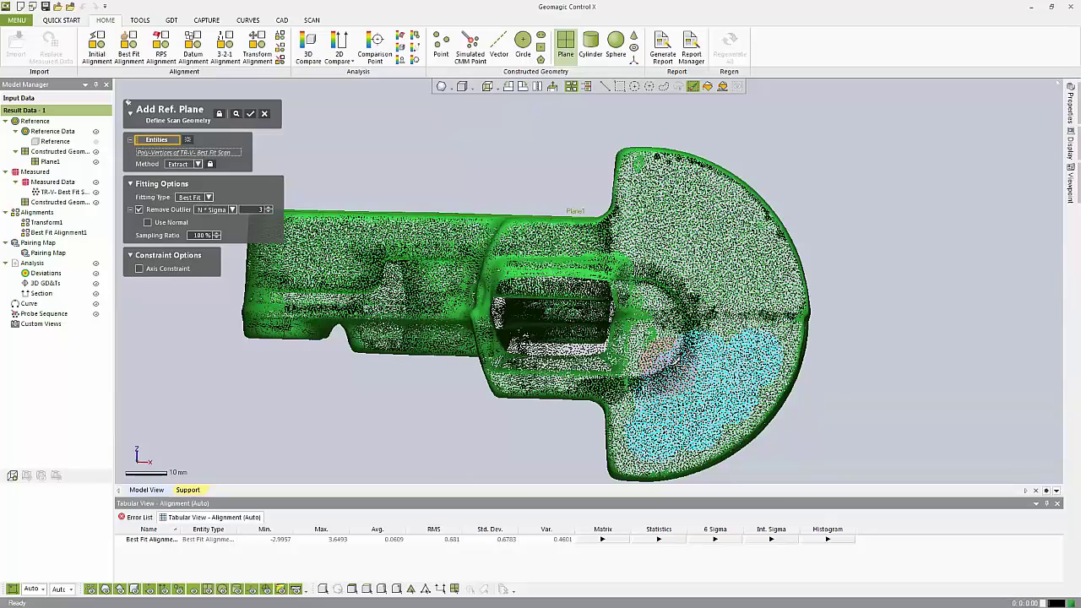
pyautogui.moveTo(646, 435)
pyautogui.mouseDown(button='right')
pyautogui.moveTo(540, 329)
pyautogui.moveTo(608, 313)
pyautogui.moveTo(723, 336)
pyautogui.mouseUp(button='right')
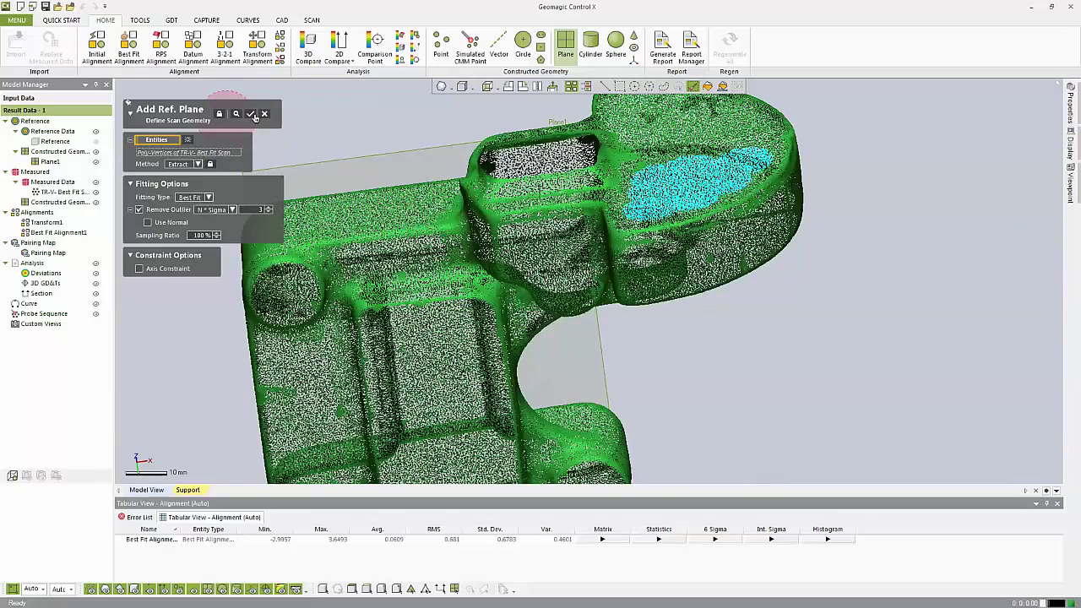
pyautogui.click(255, 116)
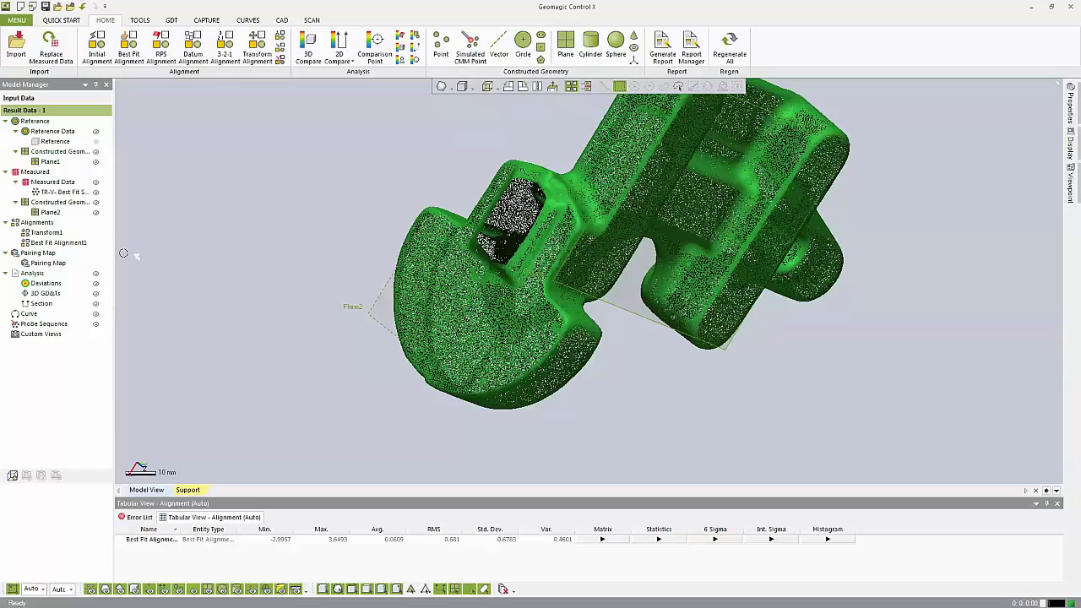
# - Open the Pairing Manager in Local mode, show the reference model and hide the measured scan
pyautogui.click(140, 20)
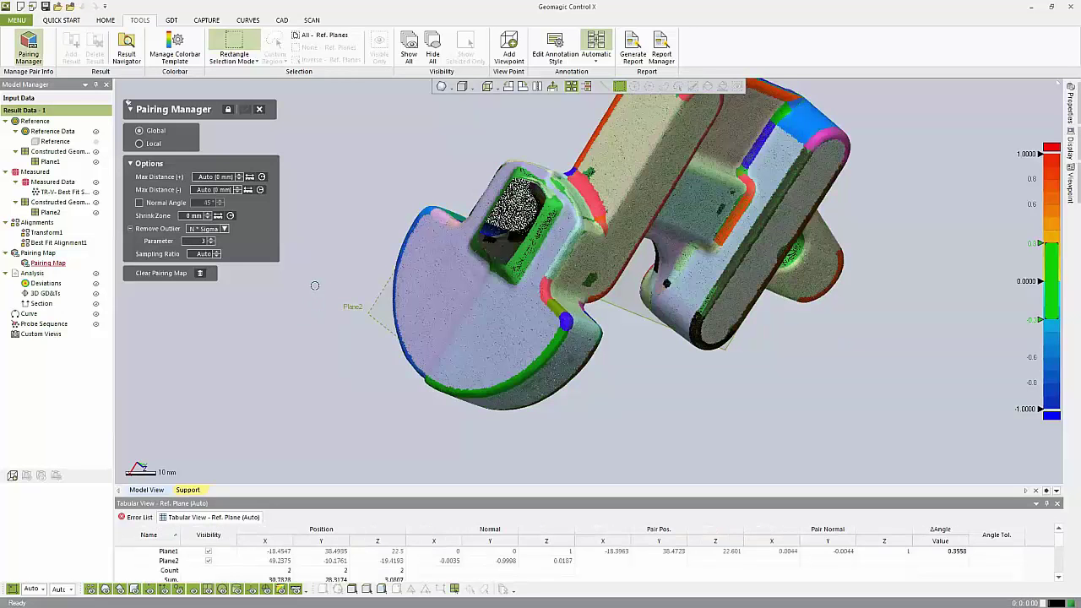
pyautogui.click(140, 143)
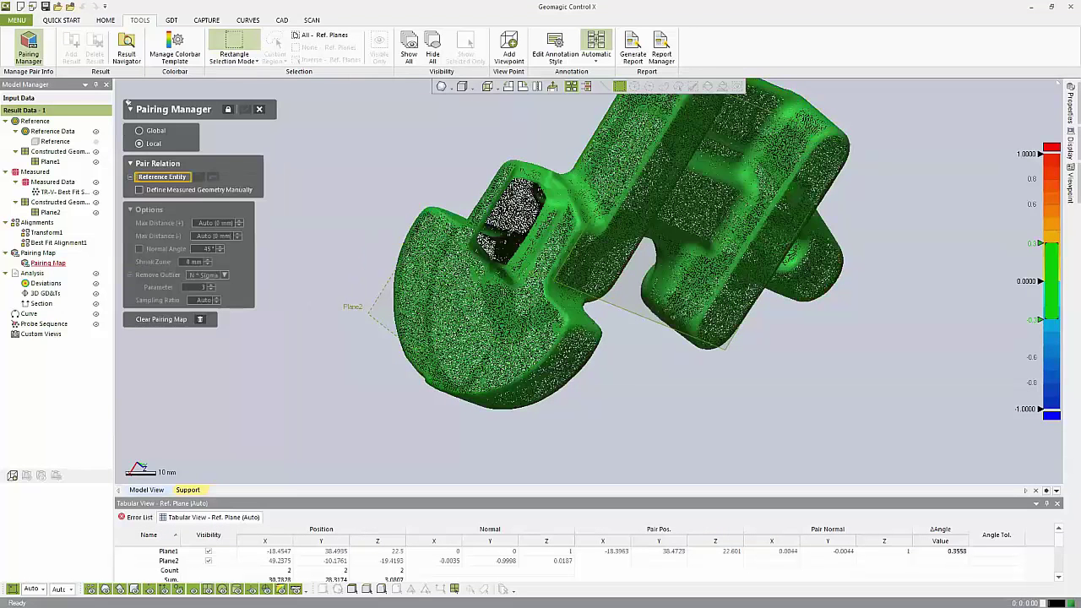
pyautogui.click(96, 144)
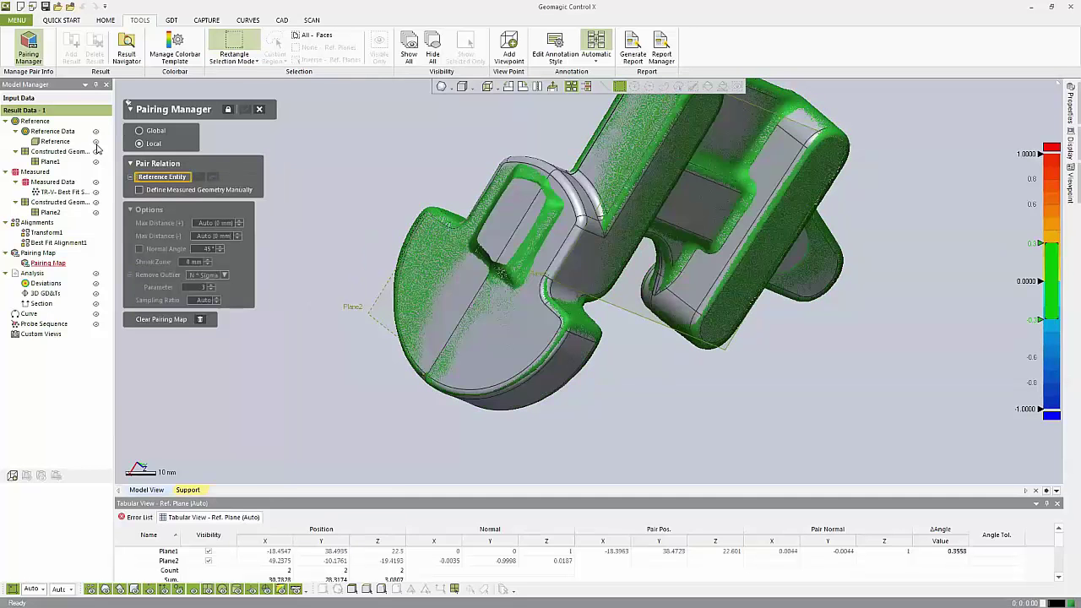
pyautogui.click(95, 193)
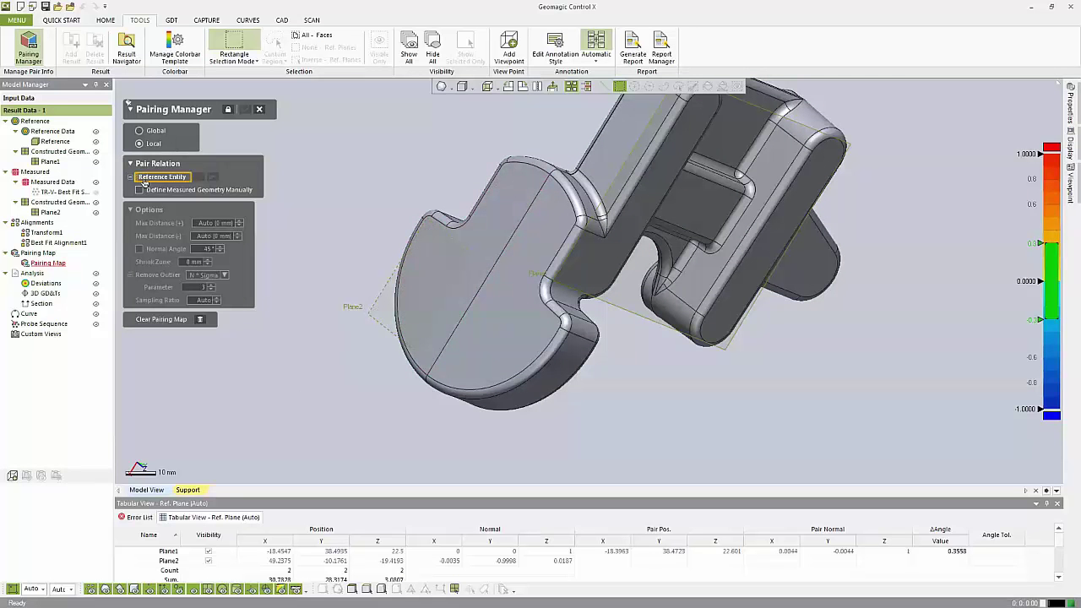
# - Pair the reference face on one half of the half-round pad with the constructed scan plane, defining the measured geometry manually
pyautogui.click(505, 211)
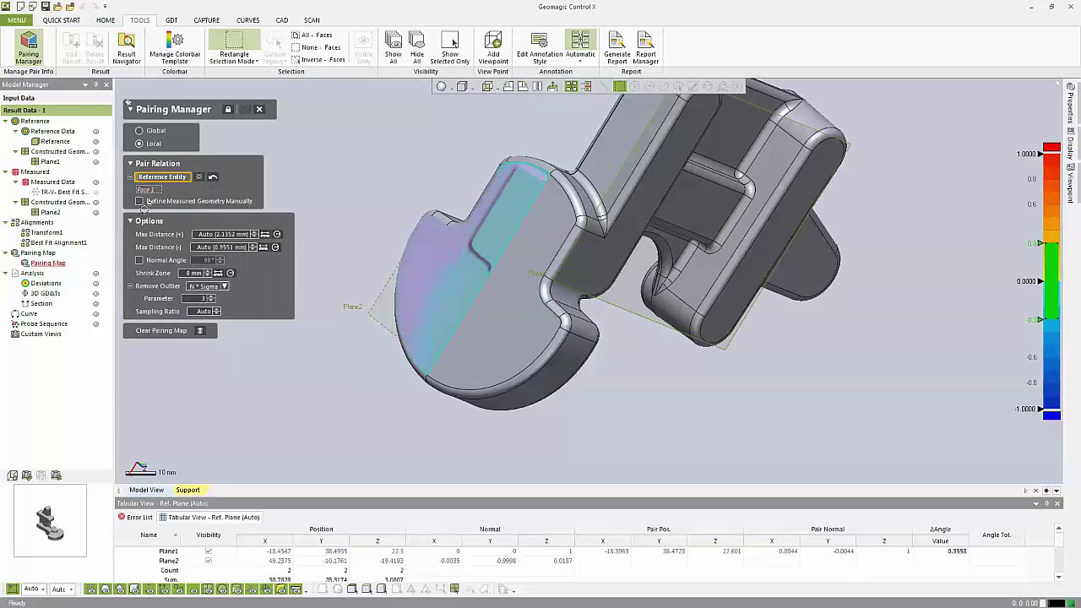
pyautogui.click(141, 201)
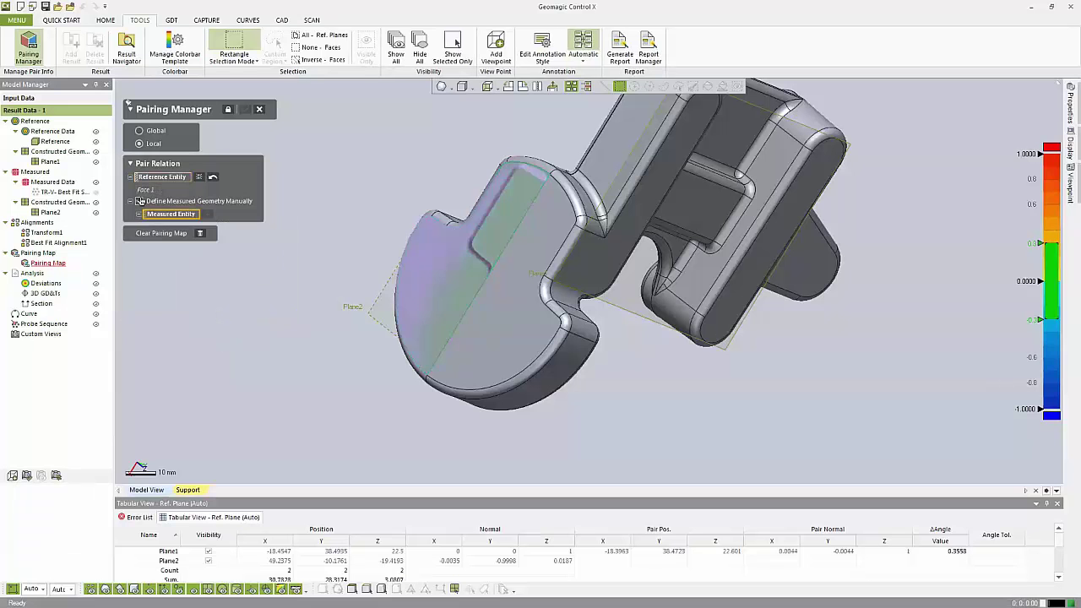
pyautogui.click(380, 308)
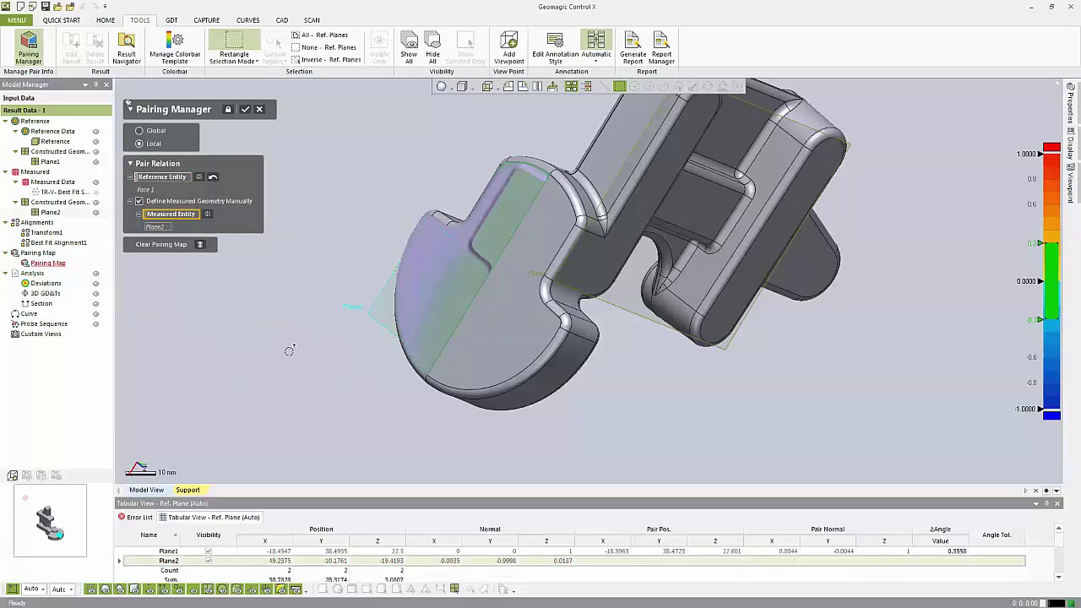
pyautogui.click(246, 110)
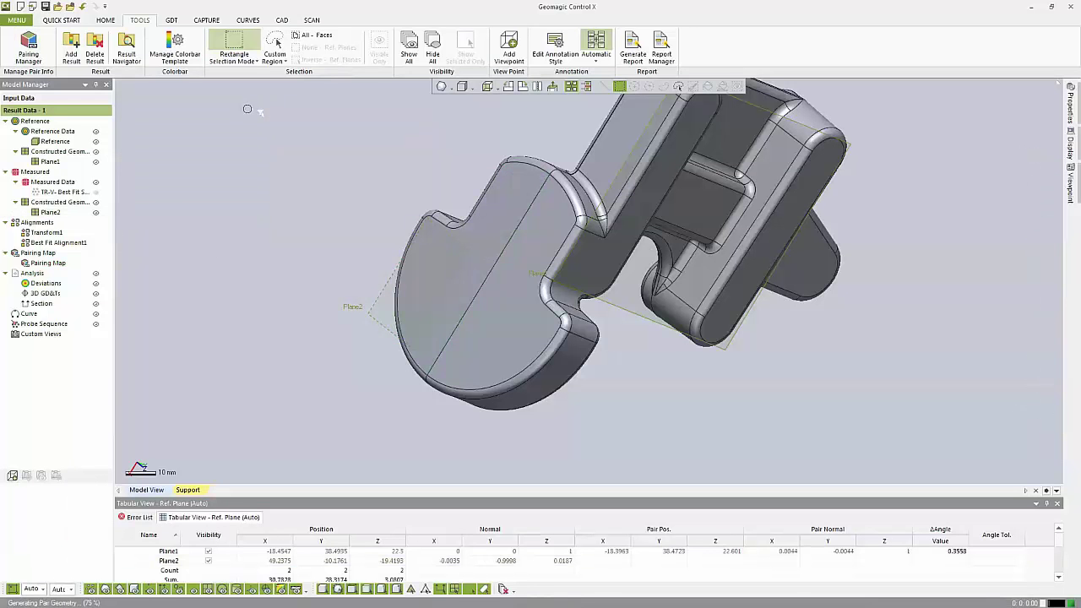
# - Start a section for 2D GD&T with the Offset method, using the constructed reference plane on the arms (Plane1) as base plane
pyautogui.moveTo(642, 253); pyautogui.dragTo(201, 205, button='right')
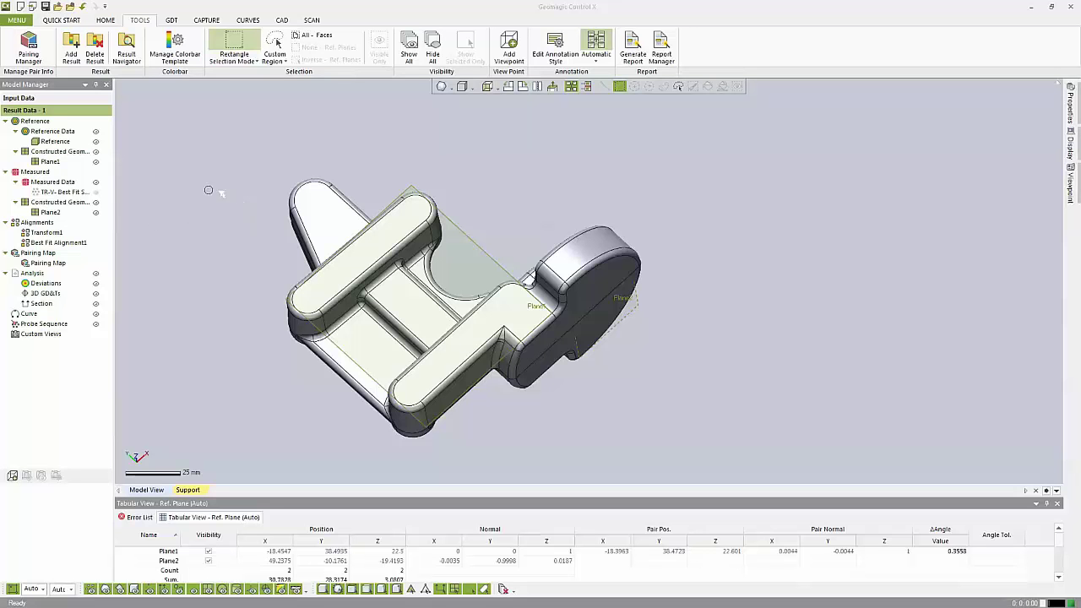
pyautogui.click(174, 21)
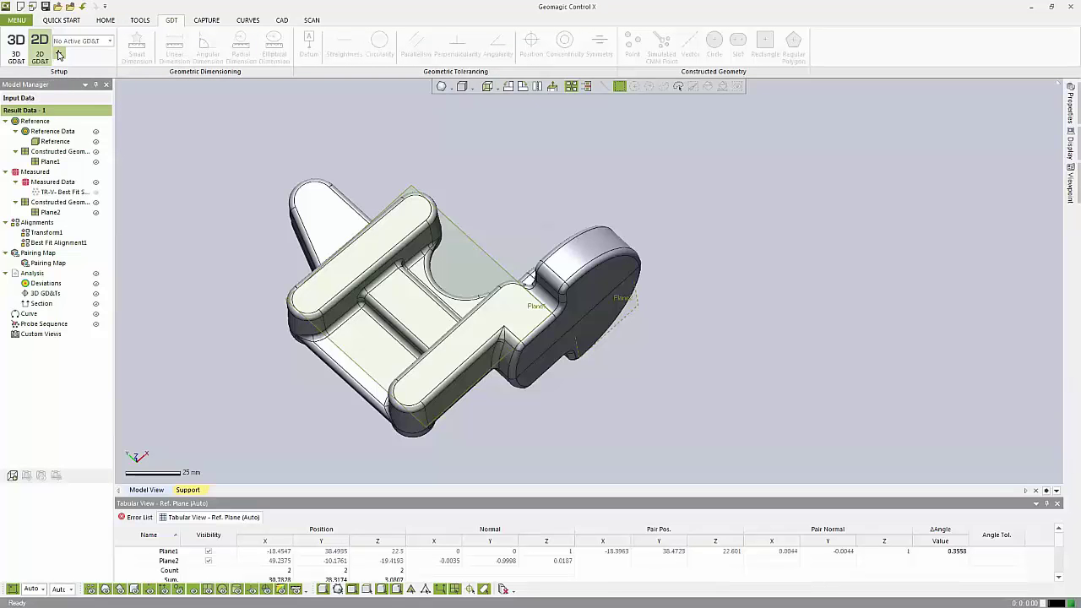
pyautogui.click(49, 51)
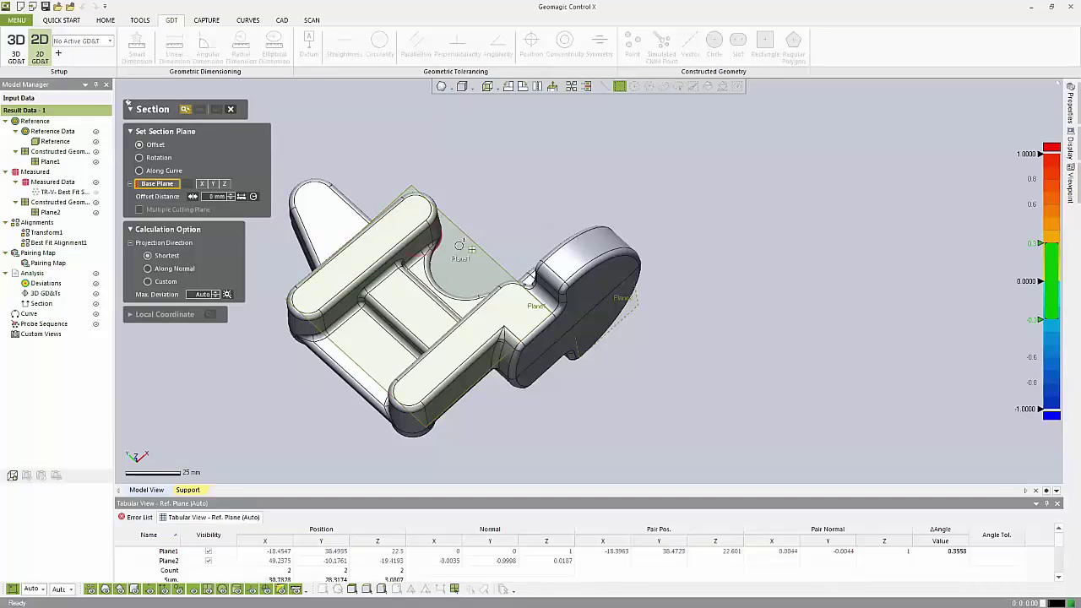
pyautogui.click(469, 264)
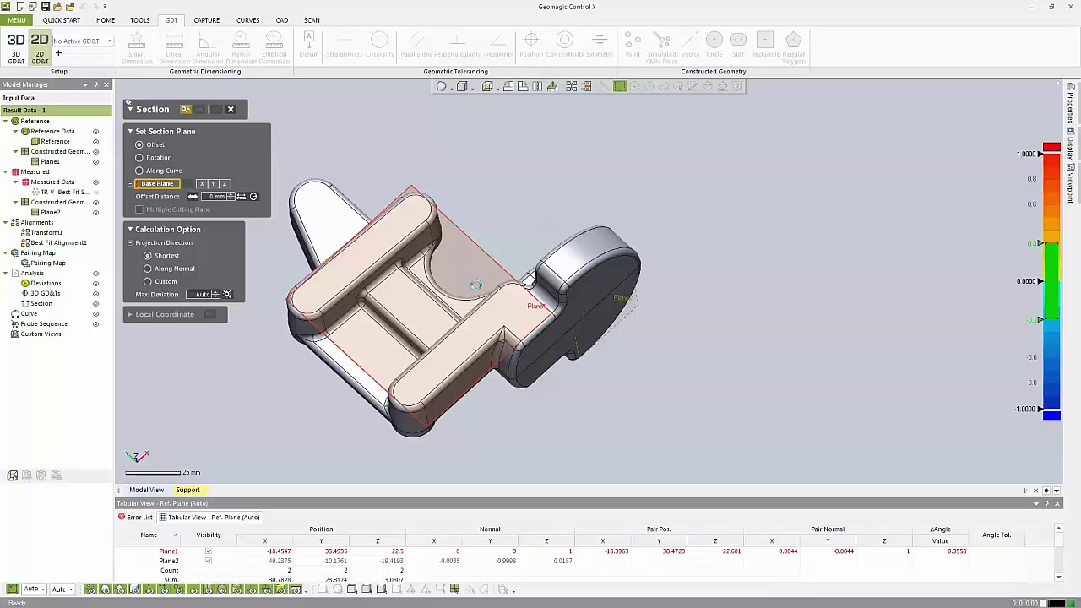
pyautogui.moveTo(475, 286); pyautogui.dragTo(575, 264, button='right')
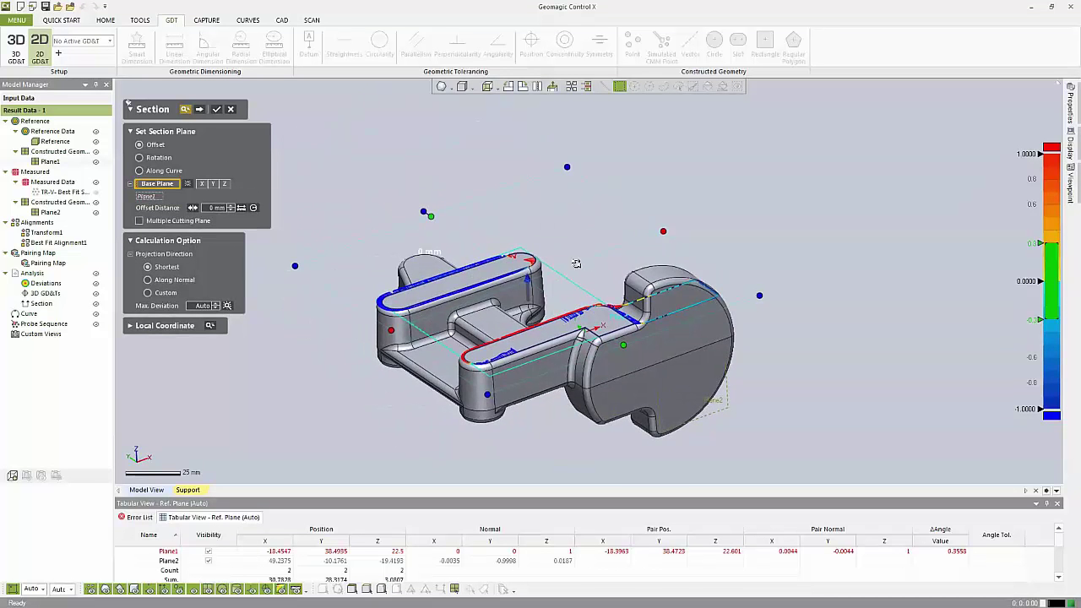
pyautogui.click(575, 264)
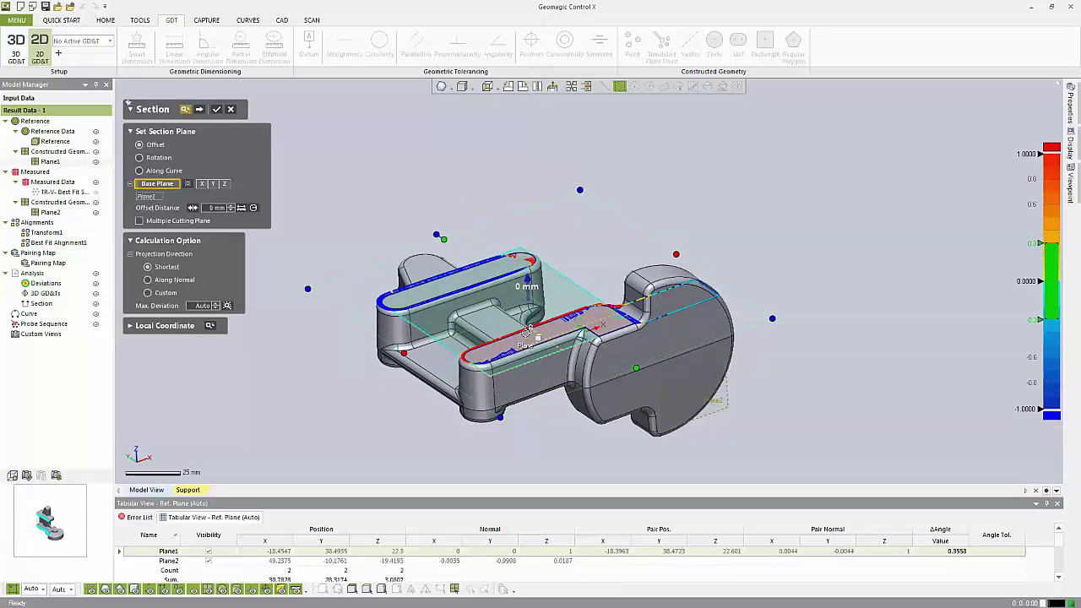
# - Set the section plane offset to 20 mm into the part, extend its boundary across the model, and create the section
pyautogui.moveTo(527, 282); pyautogui.dragTo(527, 317)
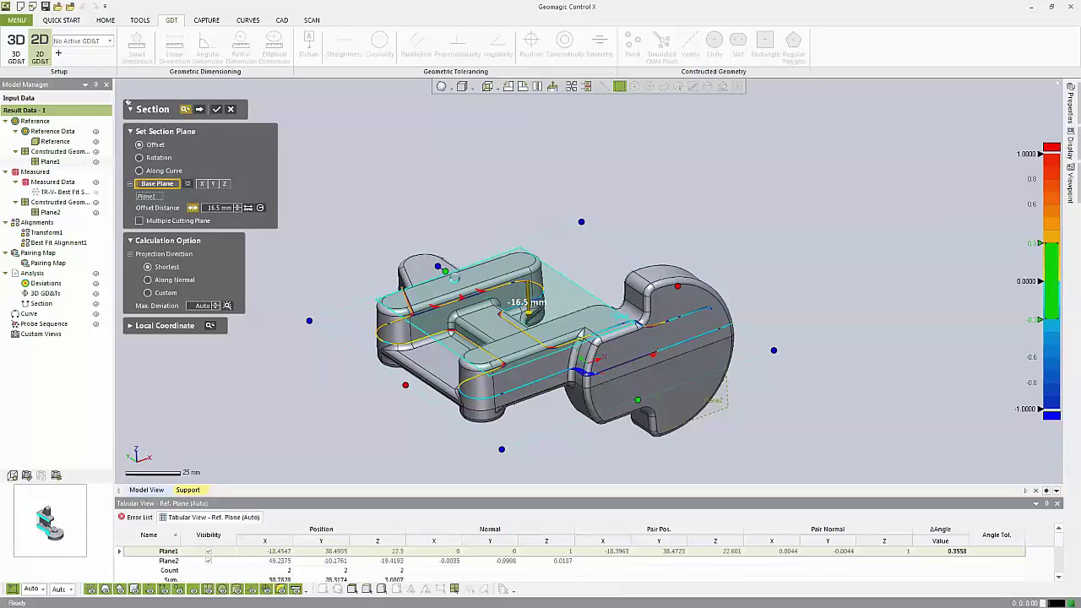
pyautogui.moveTo(455, 279); pyautogui.dragTo(399, 243)
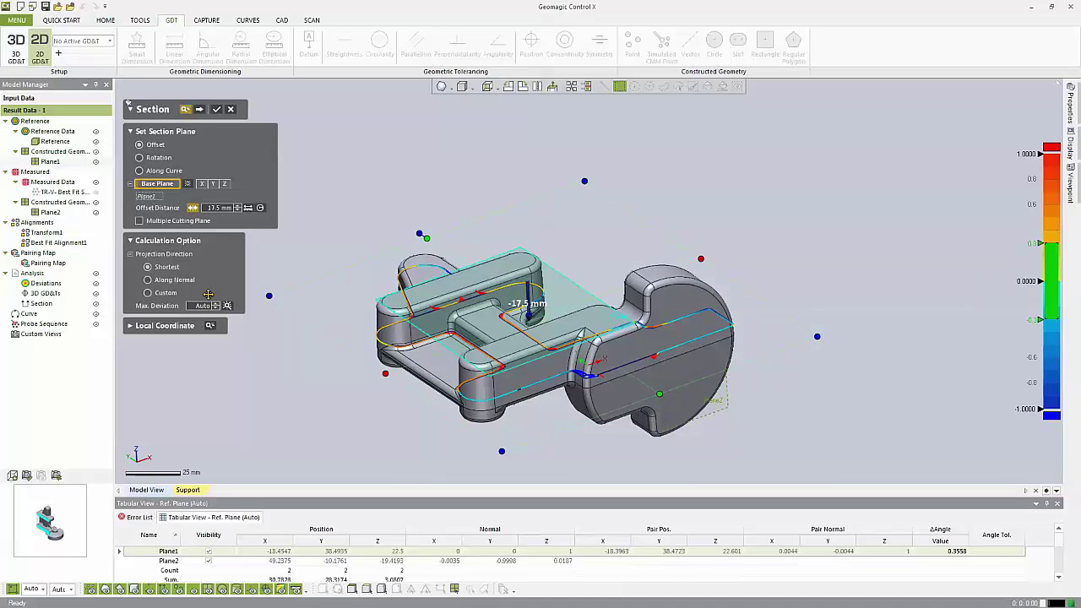
pyautogui.click(216, 210)
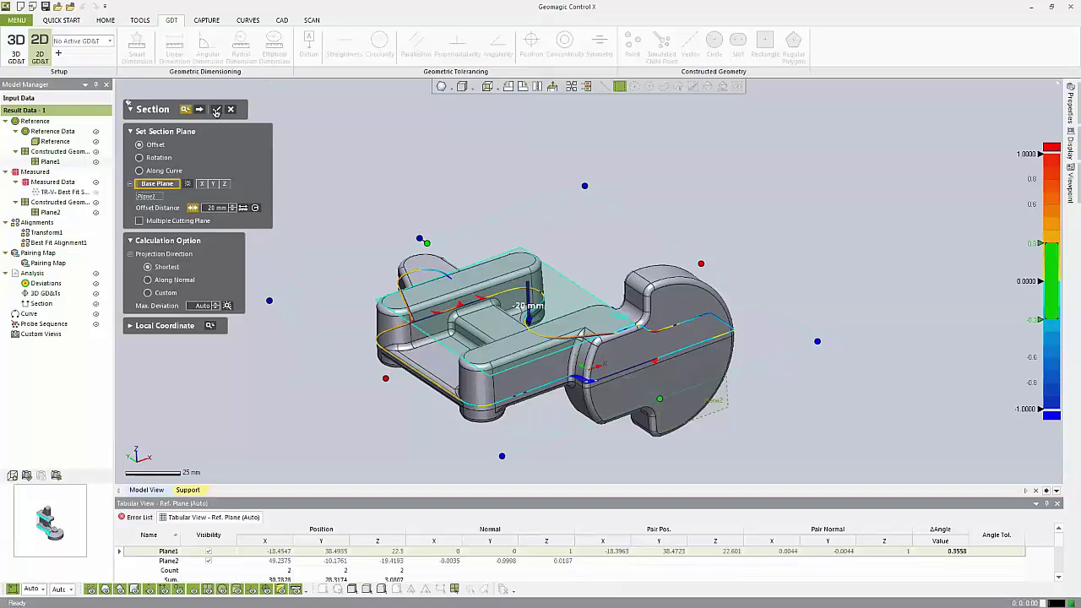
pyautogui.click(216, 110)
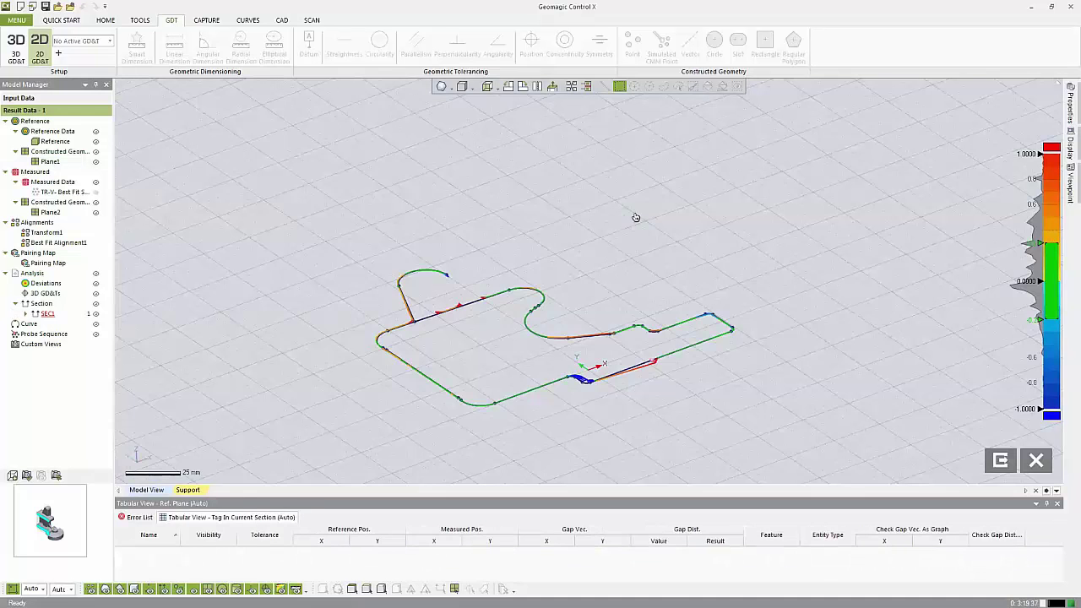
# - Move the deviation tag clear of the profile and add Smart Dimension diameters to the tip arc and upper-right corner arc
pyautogui.moveTo(834, 413); pyautogui.dragTo(947, 365)
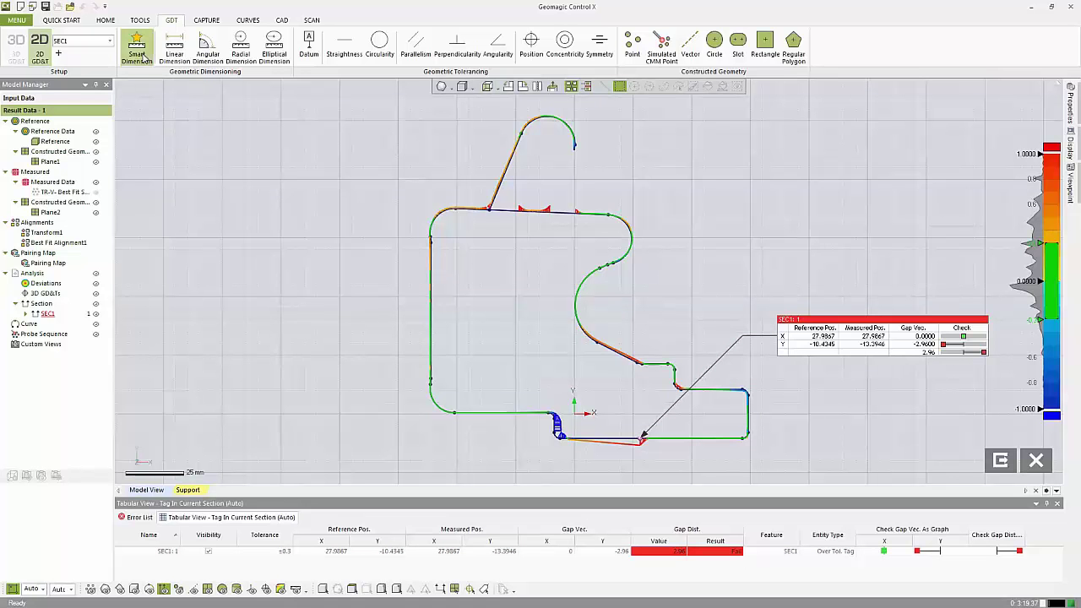
pyautogui.click(548, 117)
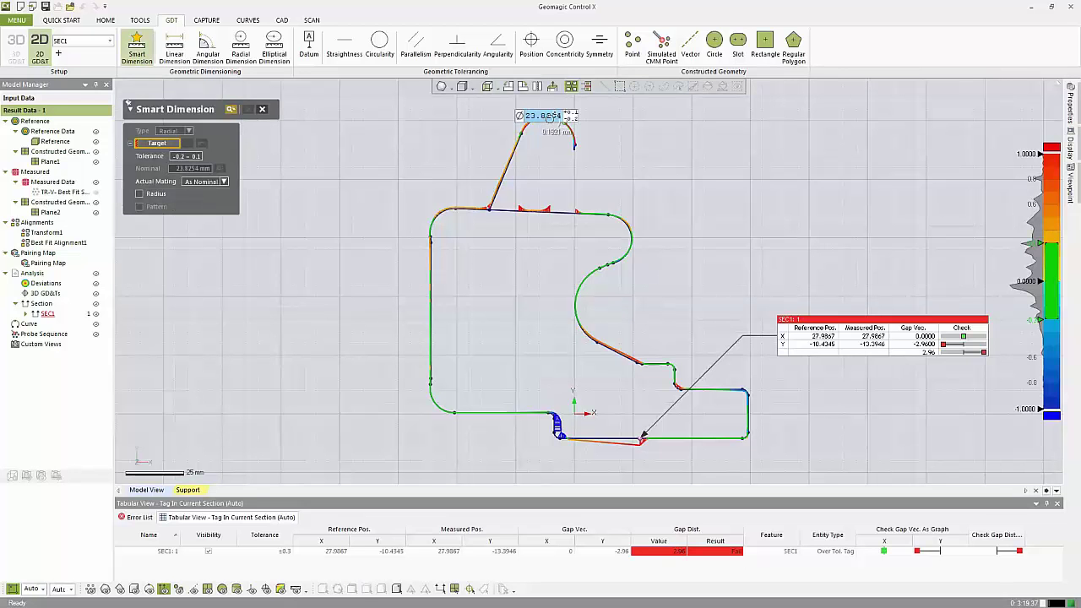
pyautogui.click(698, 137)
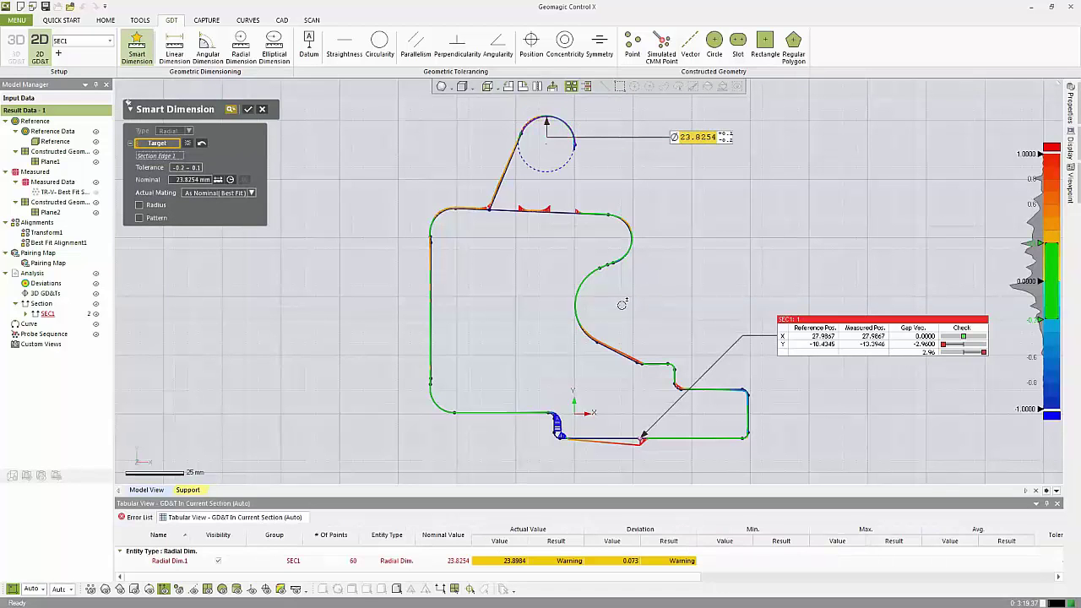
pyautogui.click(621, 245)
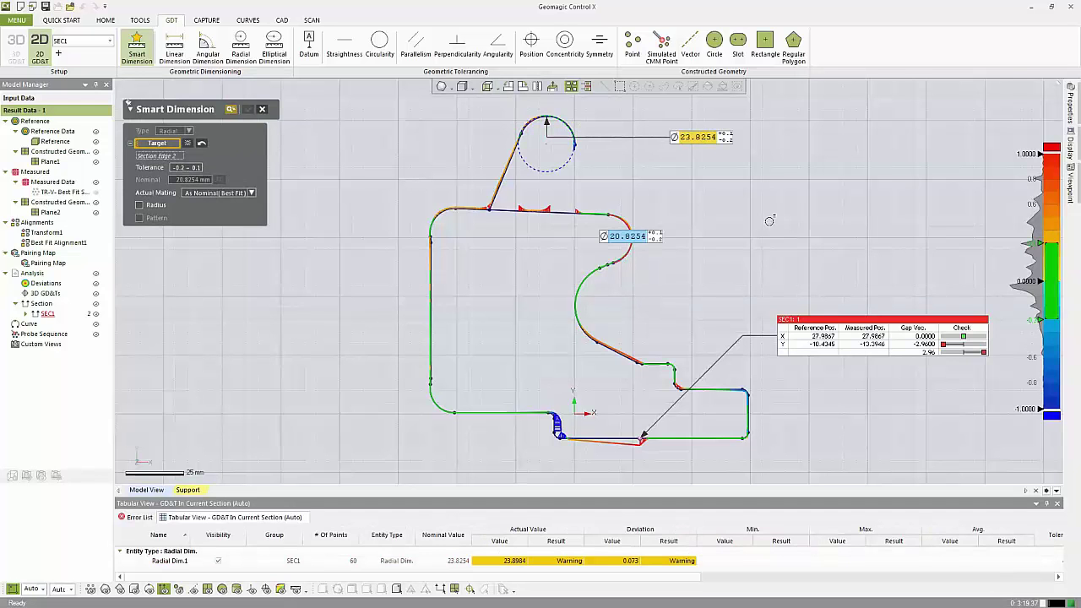
pyautogui.click(767, 221)
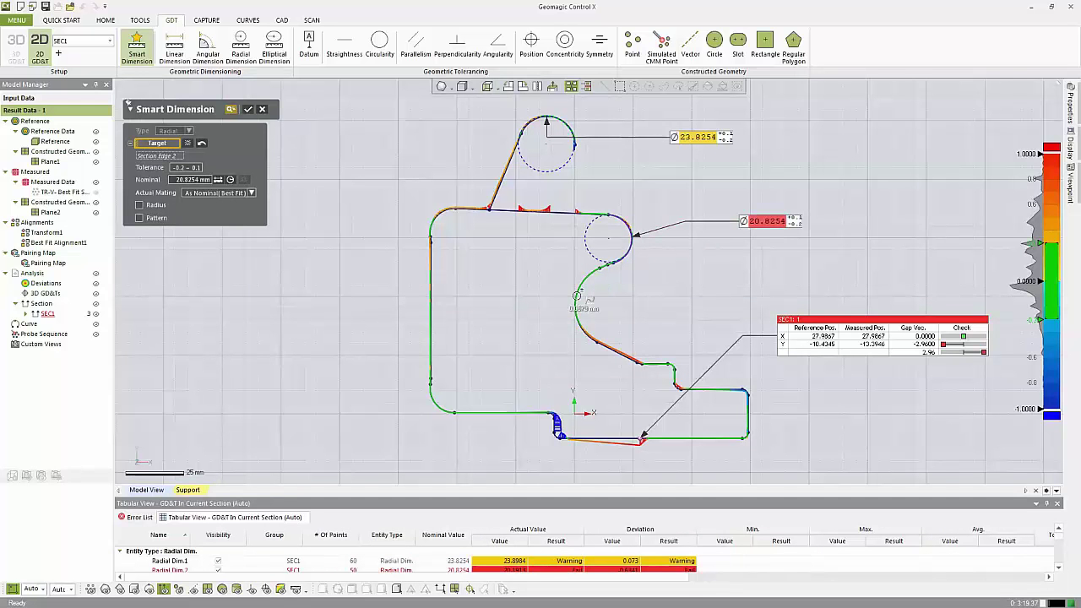
# - Add a Smart Dimension diameter to the large concave arc and place its label to the right of the profile
pyautogui.click(577, 297)
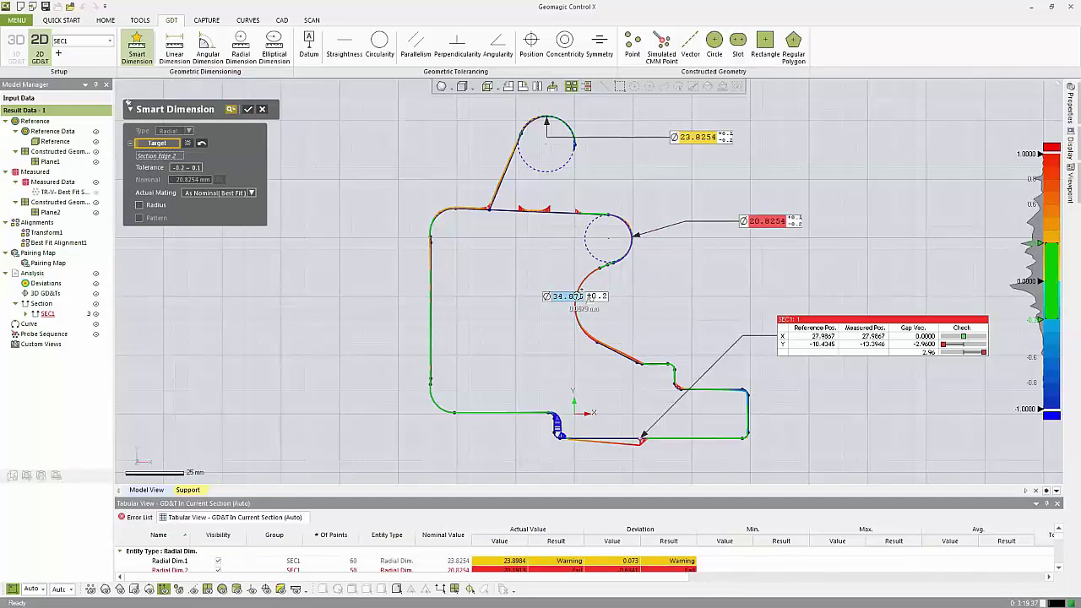
pyautogui.press('Escape')
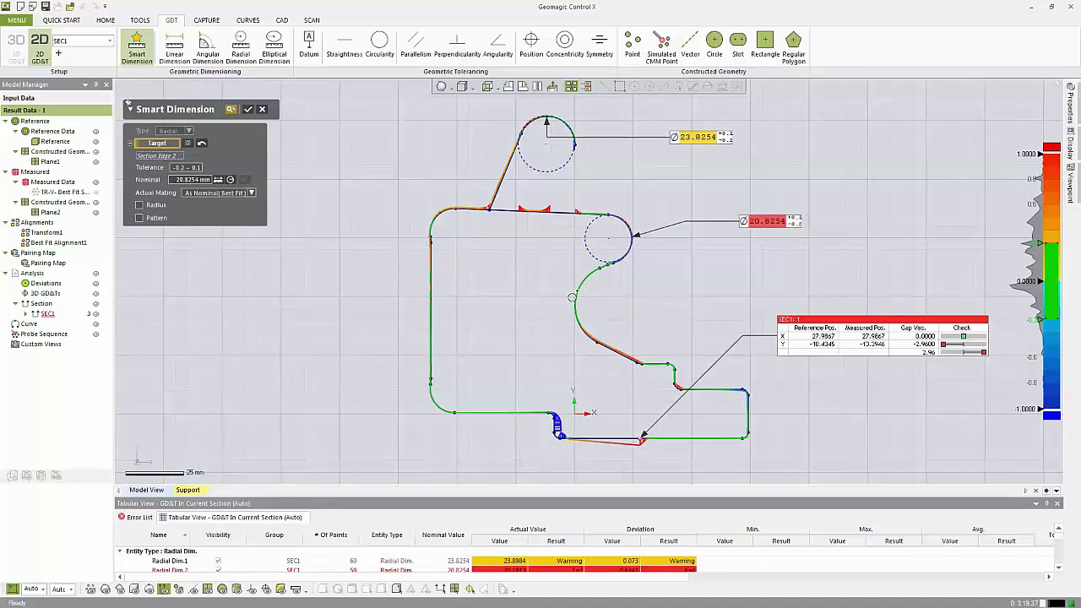
pyautogui.click(575, 300)
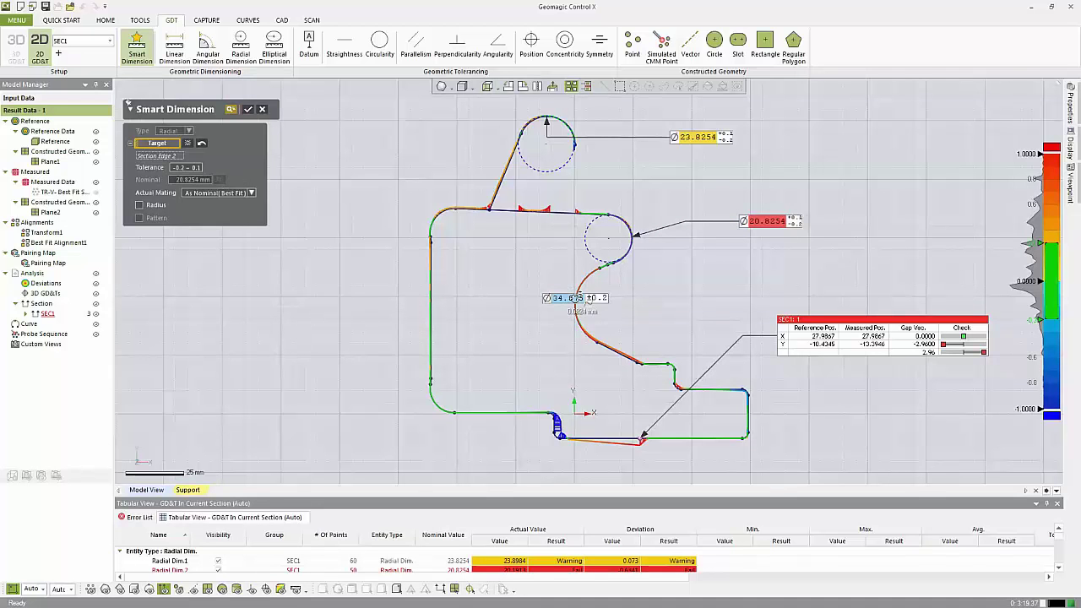
pyautogui.click(710, 309)
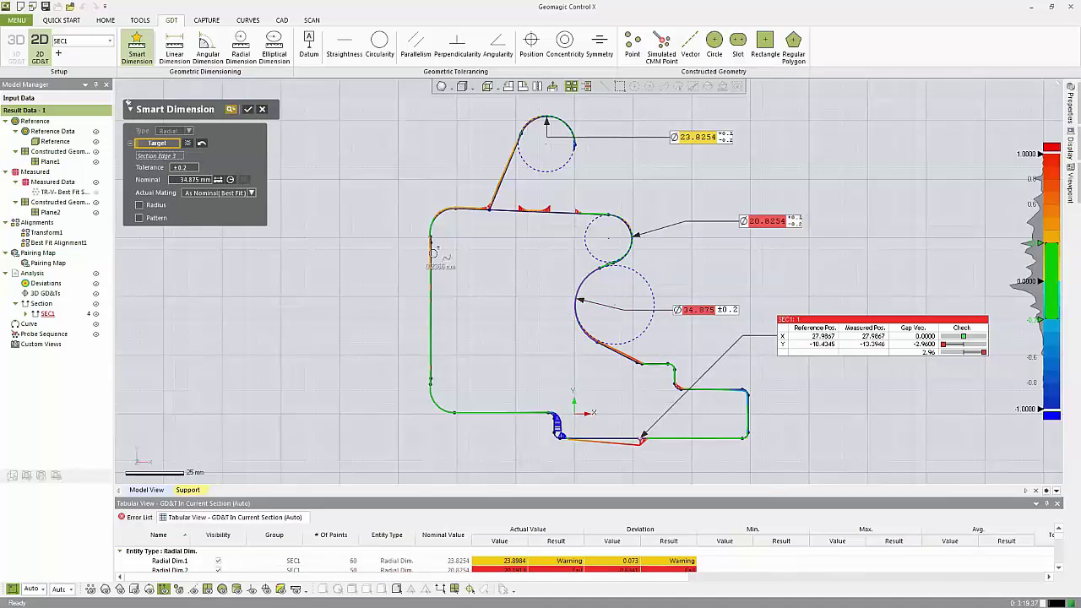
# - Add Smart Dimension diameters to the upper-left and lower-left corner arcs, placing the labels outside the profile, and finish dimensioning
pyautogui.click(435, 216)
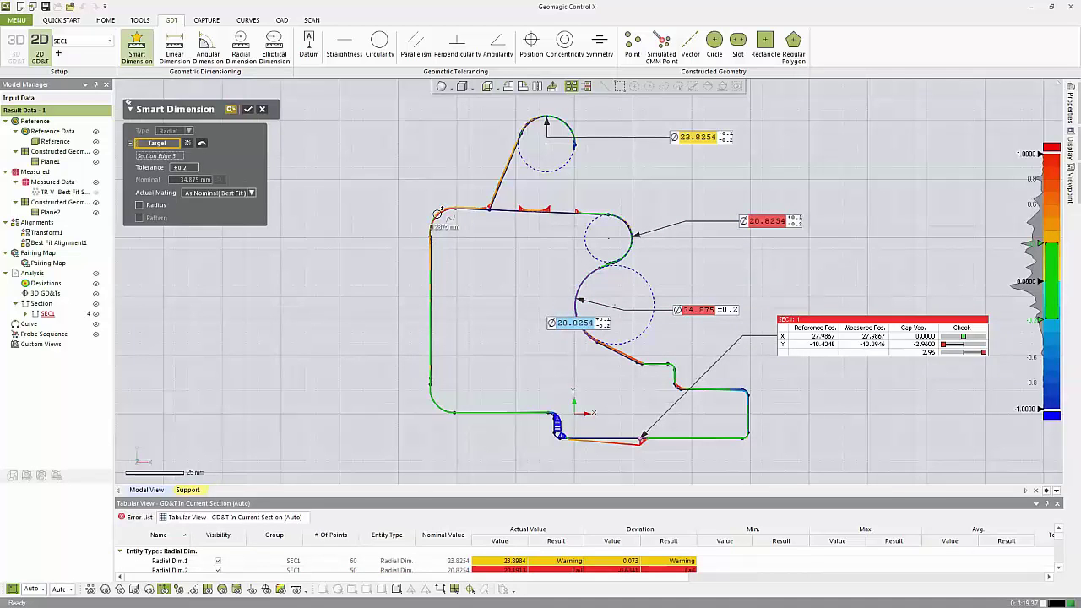
pyautogui.click(379, 158)
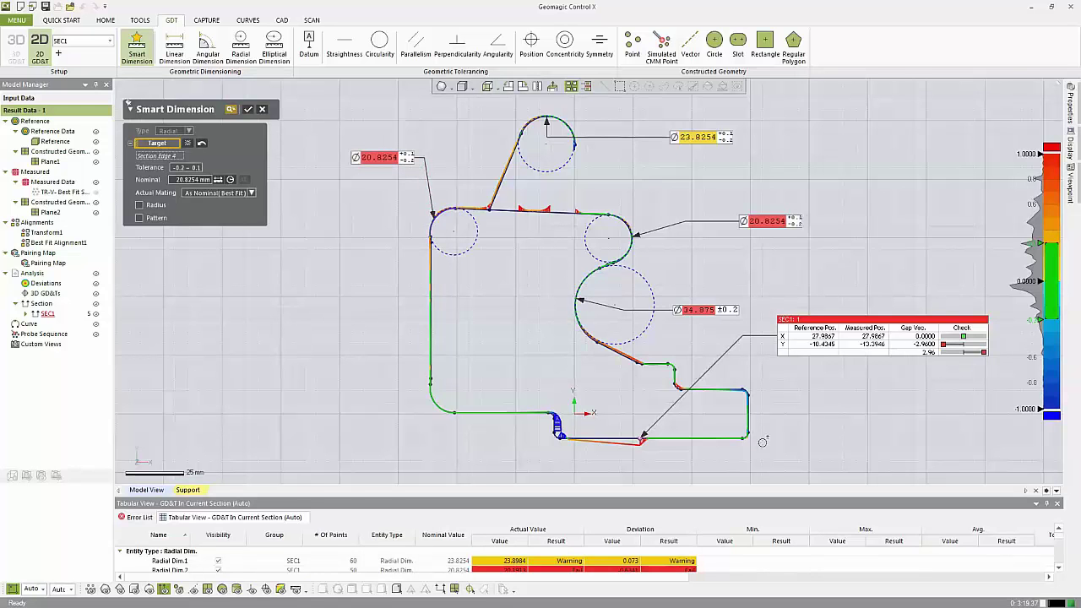
pyautogui.click(435, 401)
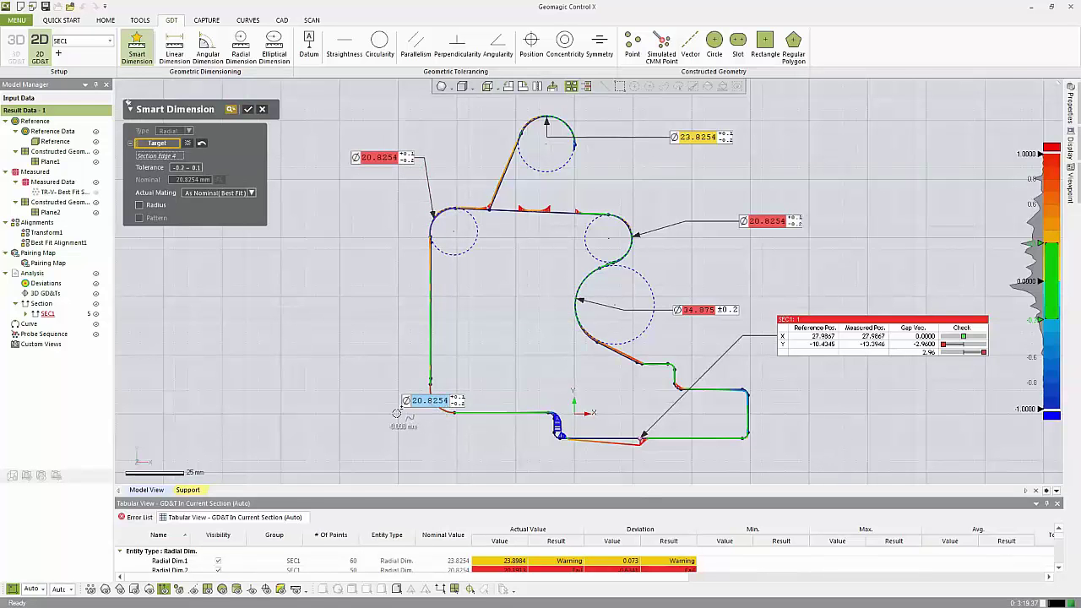
pyautogui.click(331, 430)
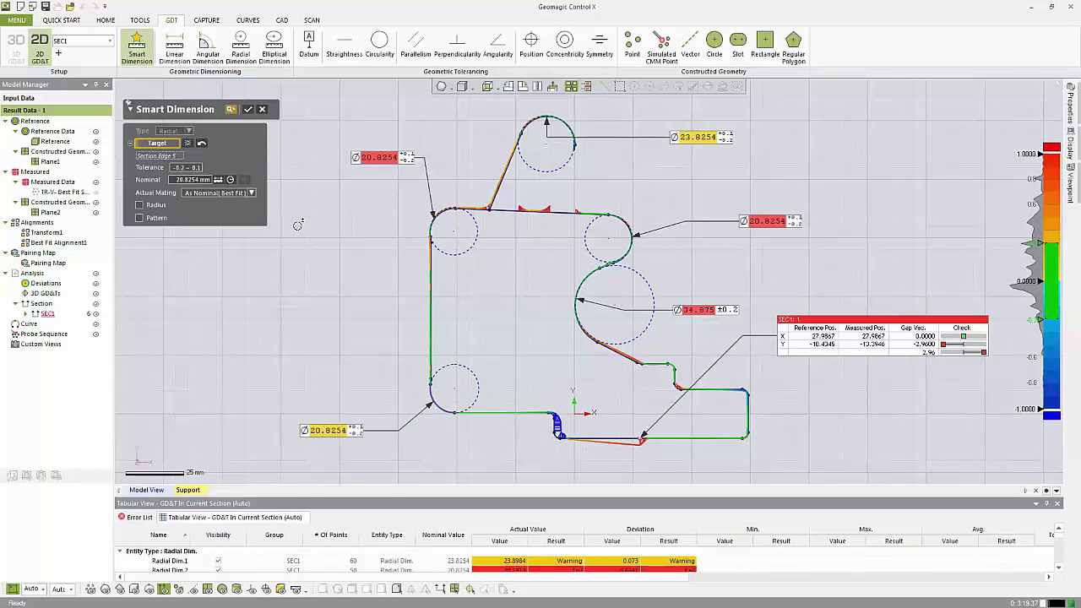
pyautogui.click(249, 111)
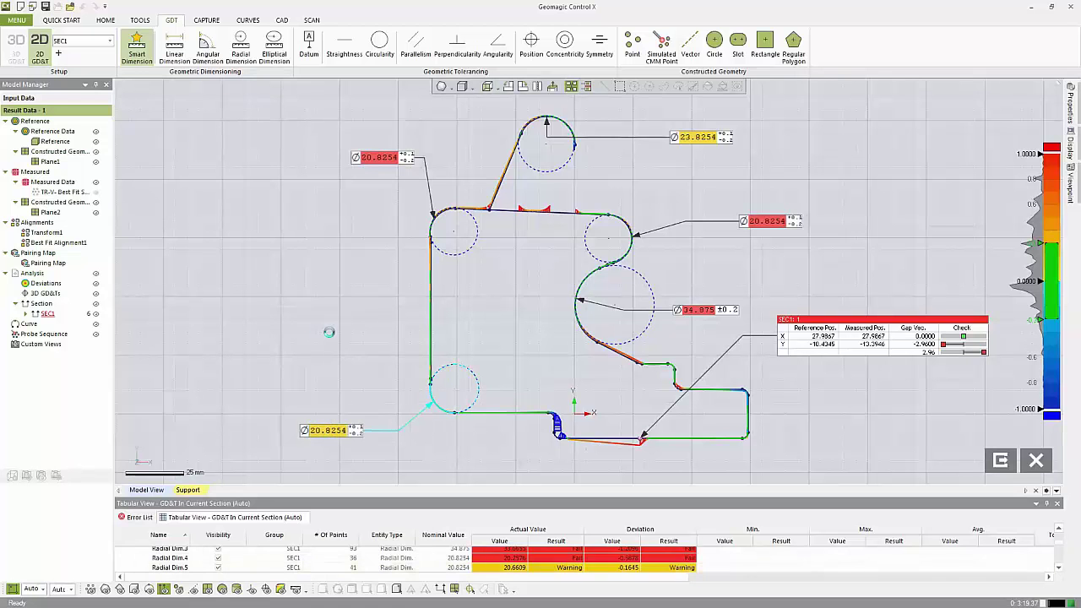
# - Start an individual Linear Dimension between the tip arc and the lower-left corner arc, aligned to the Y-axis
pyautogui.click(178, 52)
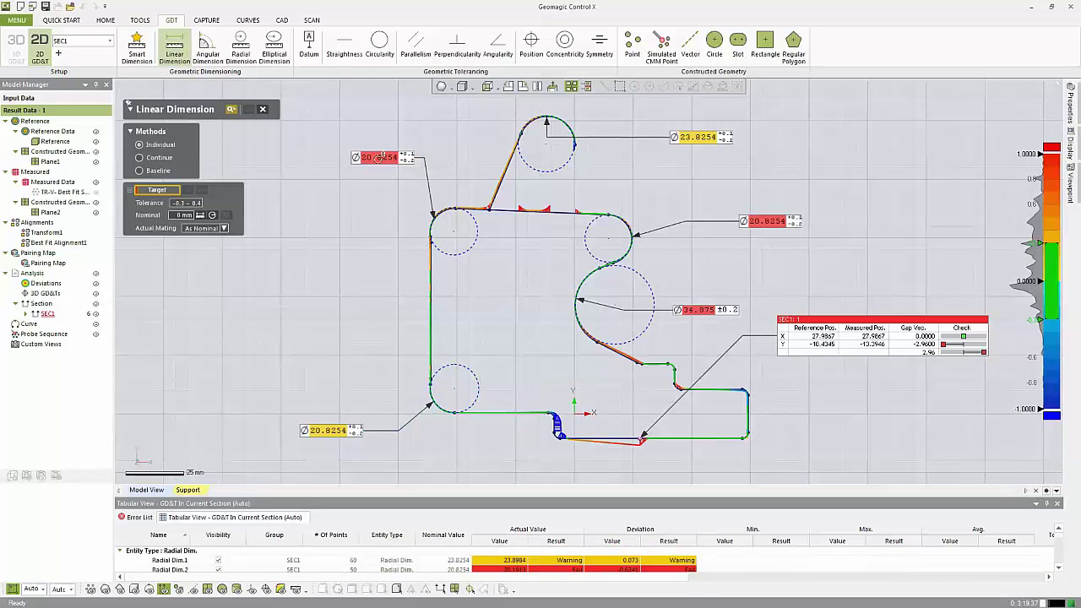
pyautogui.click(544, 118)
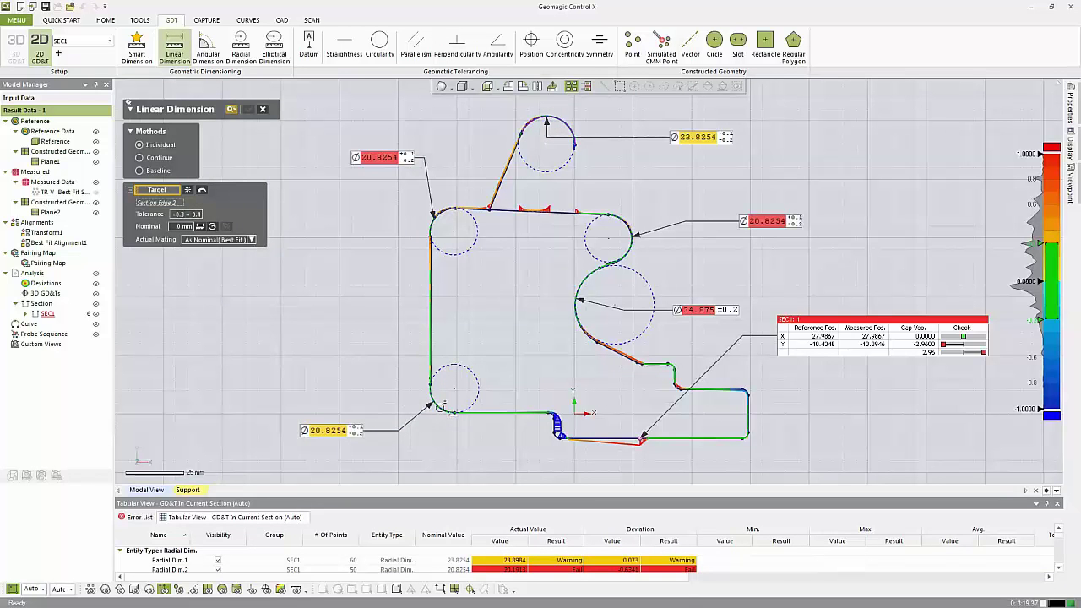
pyautogui.click(440, 405)
pyautogui.click(361, 309)
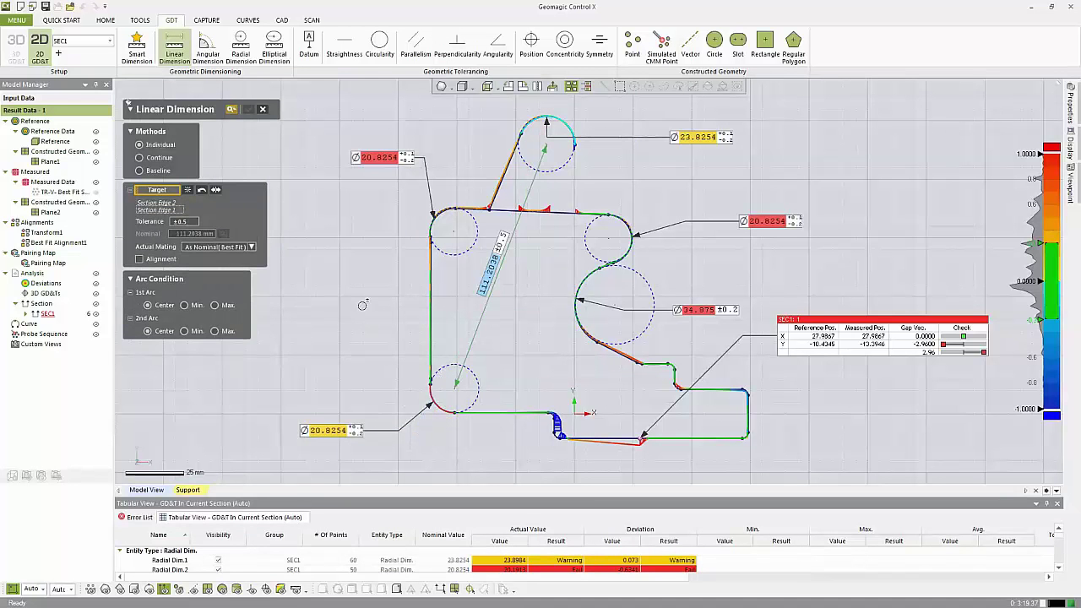
pyautogui.click(139, 259)
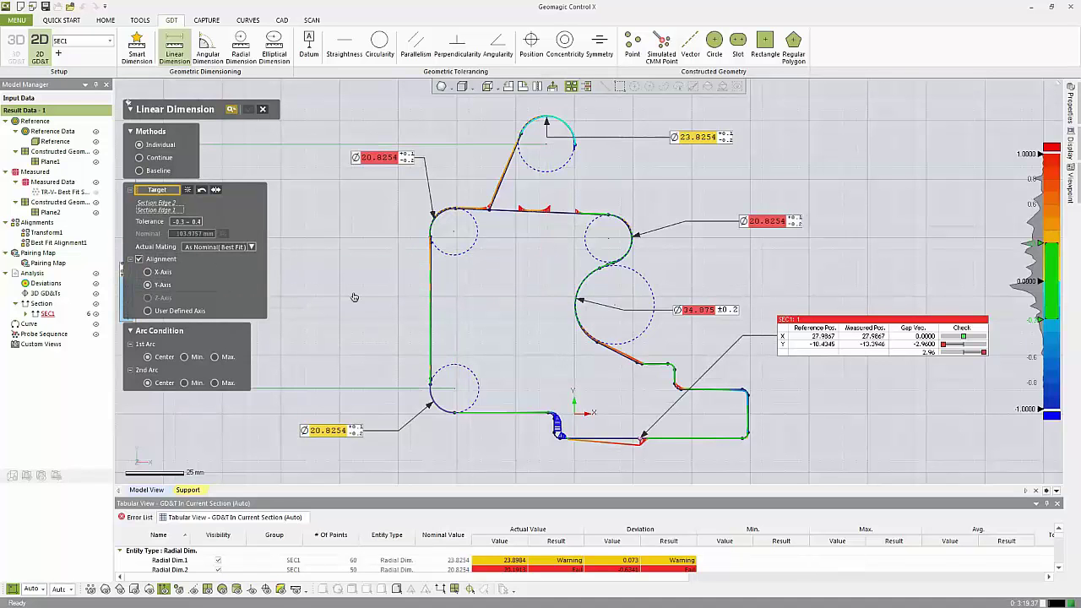
pyautogui.click(148, 285)
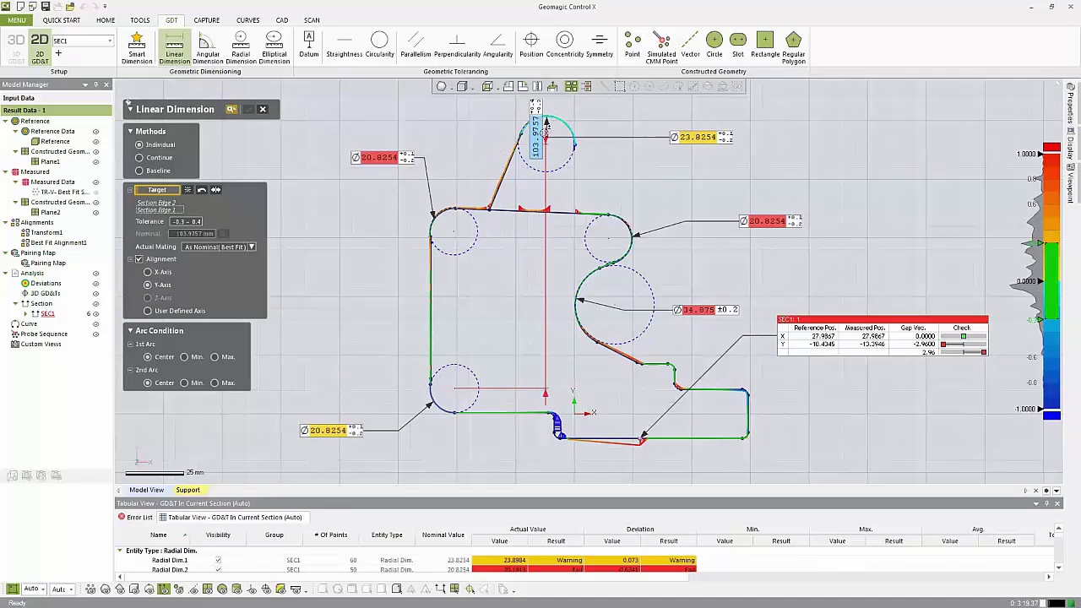
# - Set both arc conditions to Max., place the linear dimension to the left of the profile, and accept it
pyautogui.click(213, 384)
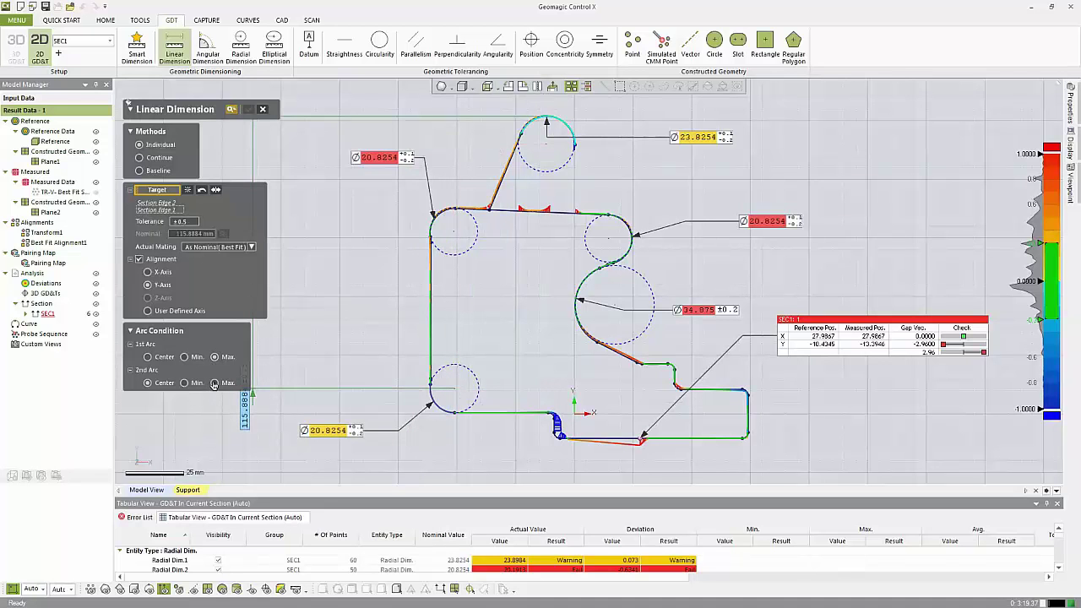
pyautogui.click(215, 383)
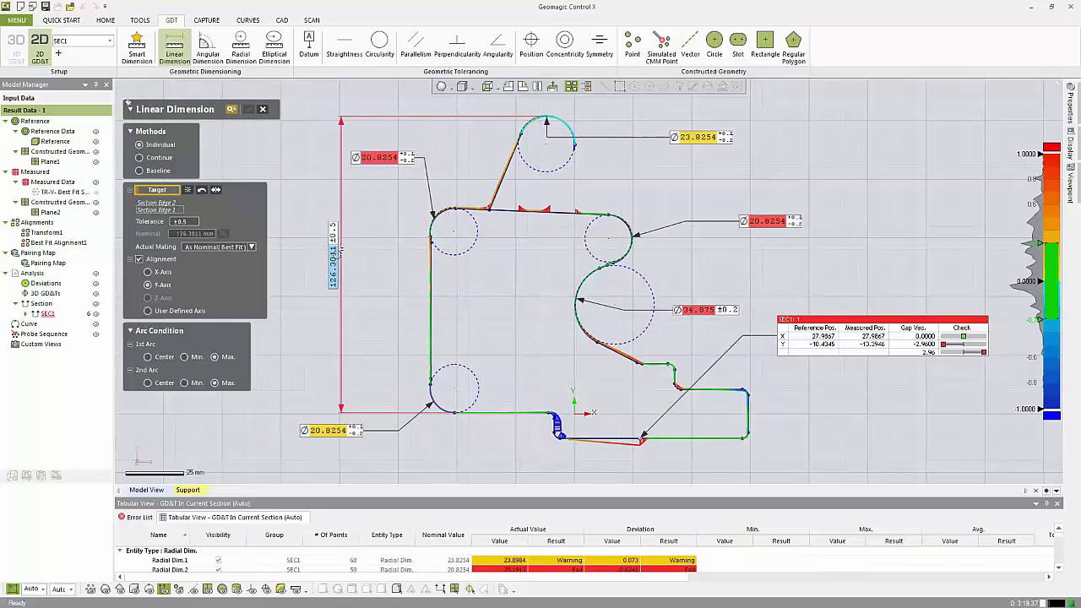
pyautogui.click(336, 254)
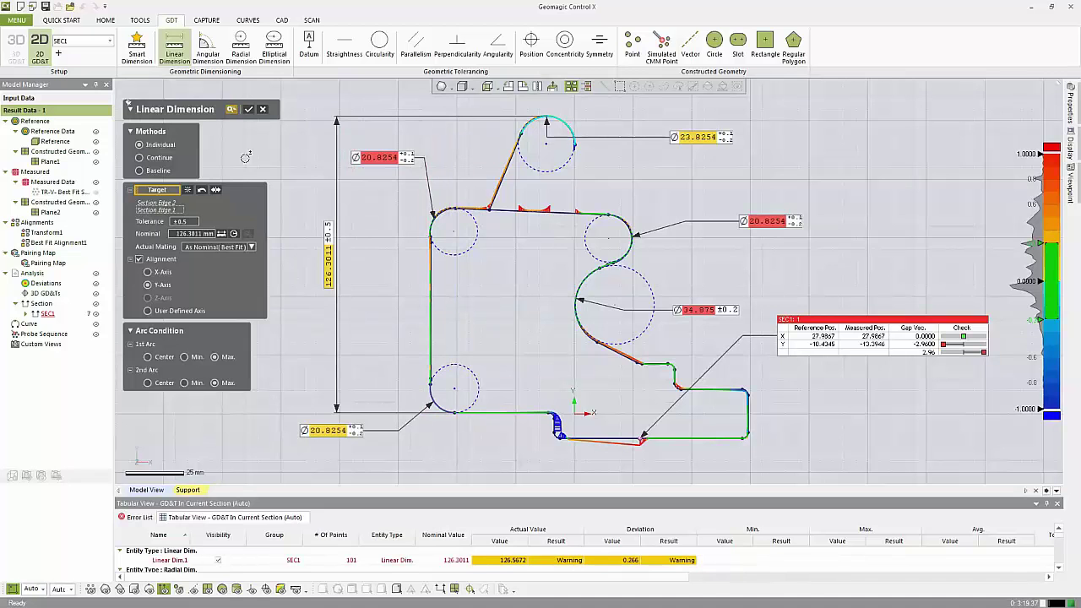
pyautogui.click(249, 111)
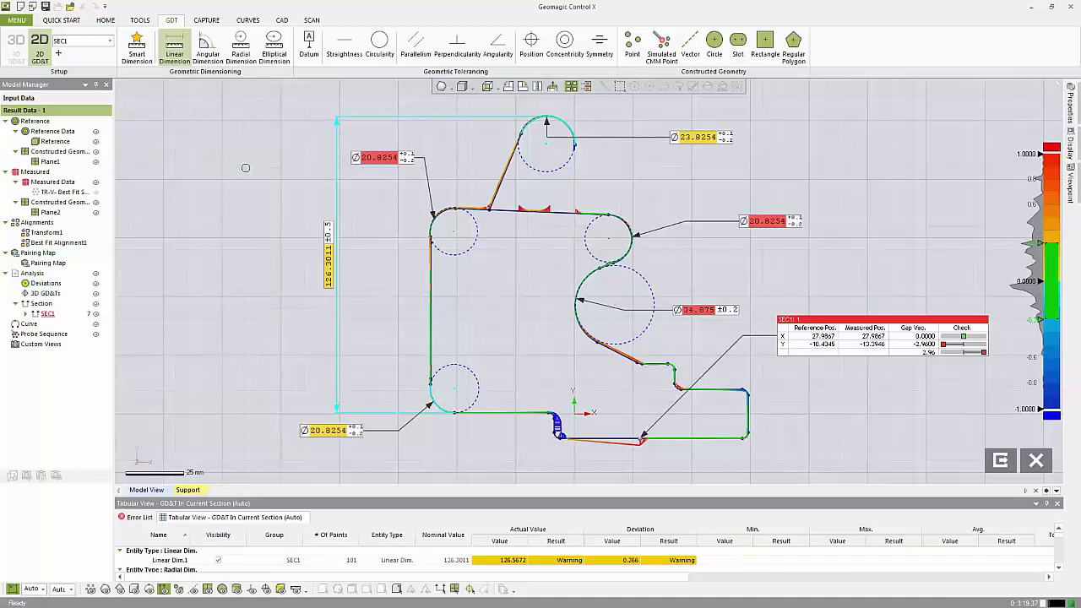
# - Move the deviation tag below the section profile and exit the 2D GD&T section view
pyautogui.moveTo(874, 337); pyautogui.dragTo(376, 484)
pyautogui.scroll(-1, 545, 379)
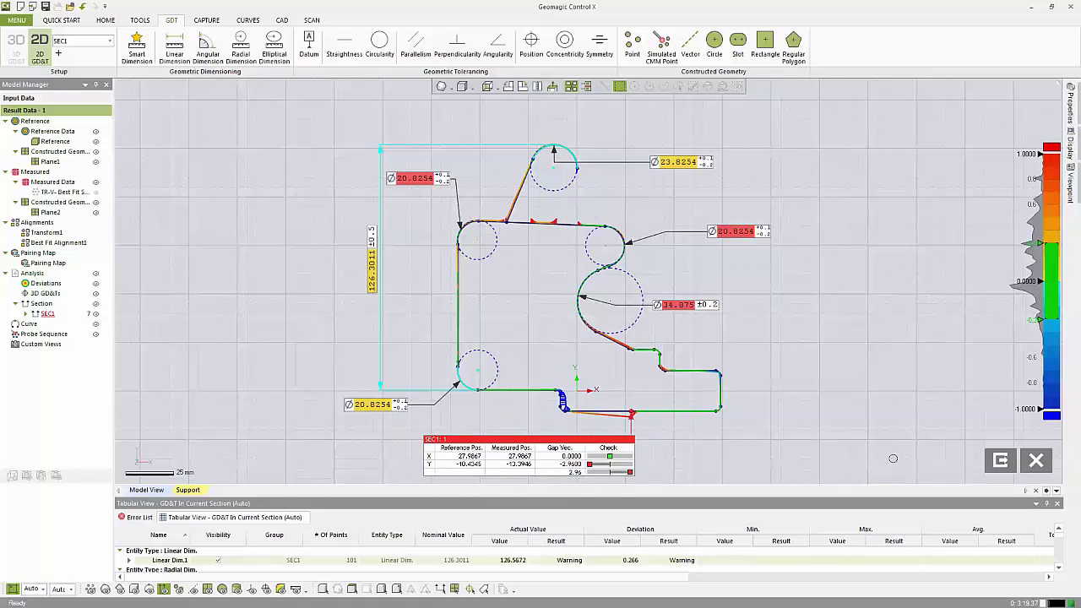
pyautogui.click(1000, 461)
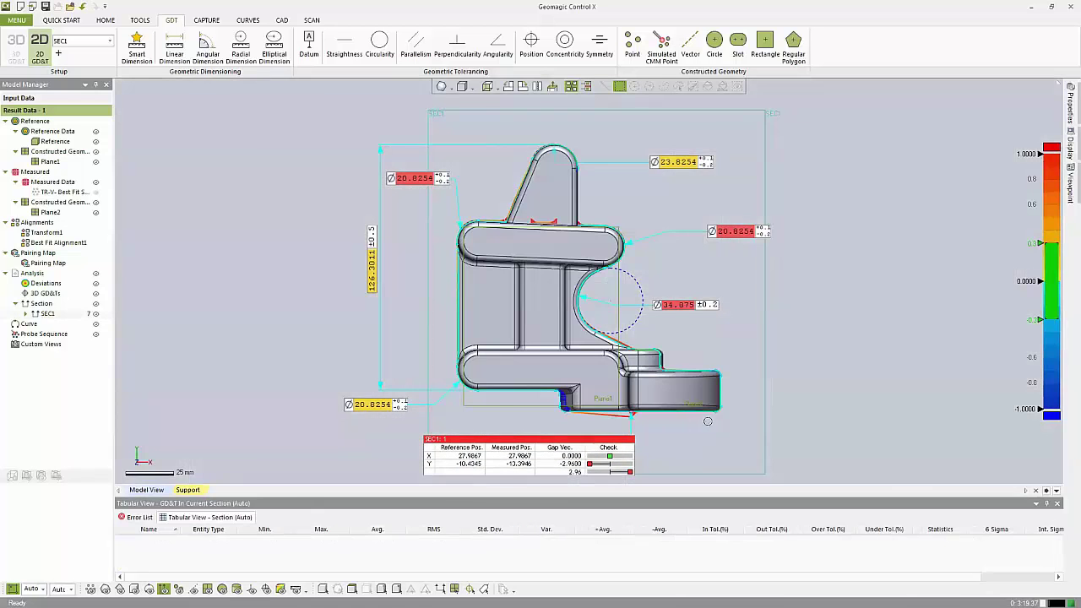
# - Reopen section SEC1 in 2D GD&T, reassign its viewpoint from the current view state, and exit the section
pyautogui.moveTo(708, 421); pyautogui.dragTo(221, 351, button='right')
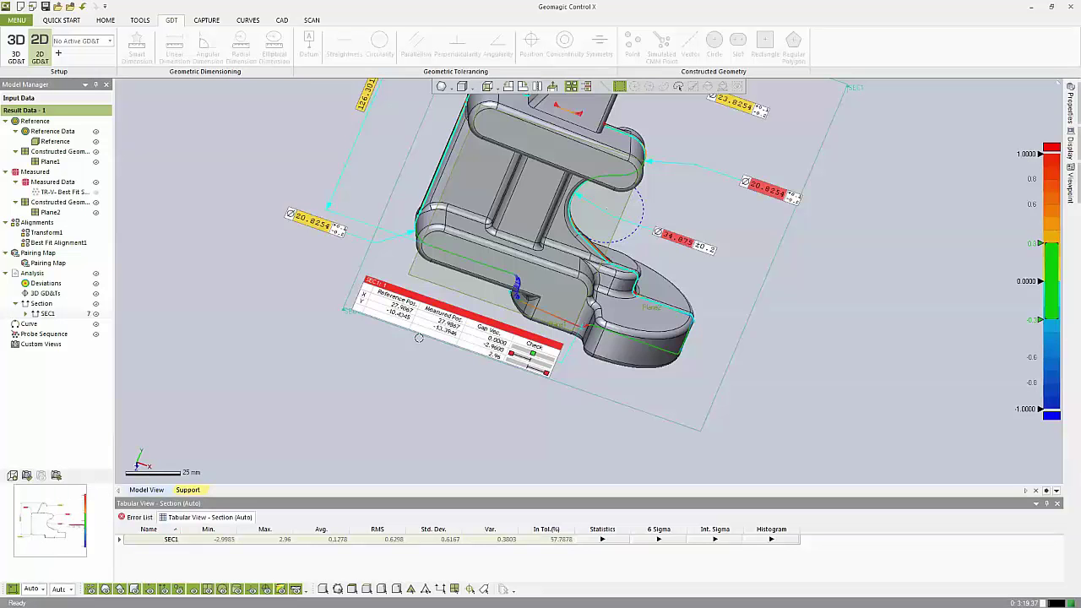
pyautogui.moveTo(418, 338)
pyautogui.mouseDown(button='right')
pyautogui.moveTo(430, 355)
pyautogui.moveTo(524, 310)
pyautogui.moveTo(505, 244)
pyautogui.moveTo(541, 262)
pyautogui.mouseUp(button='right')
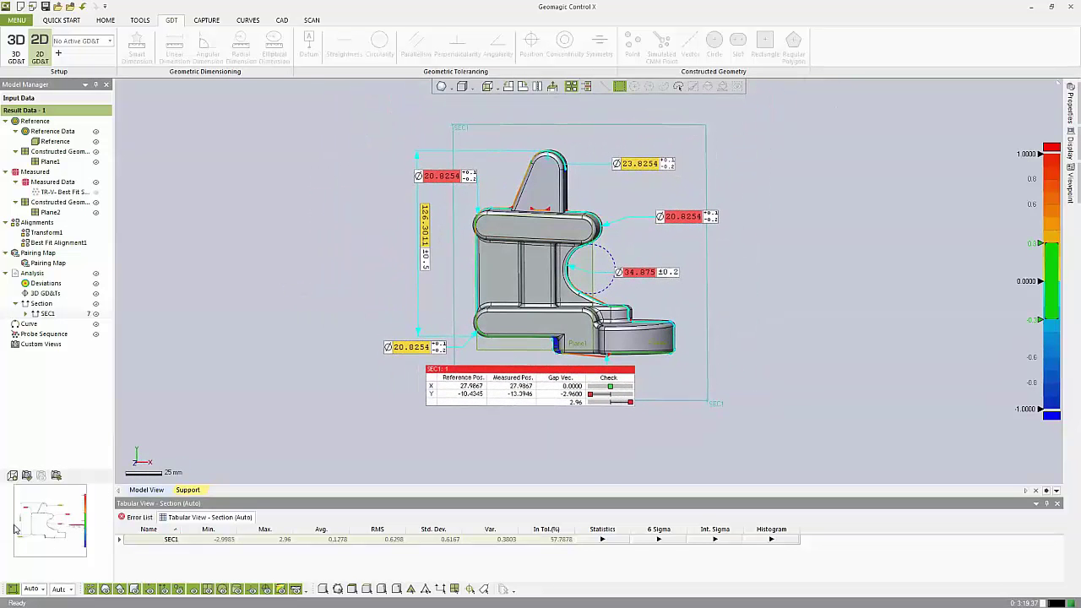
pyautogui.doubleClick(47, 314)
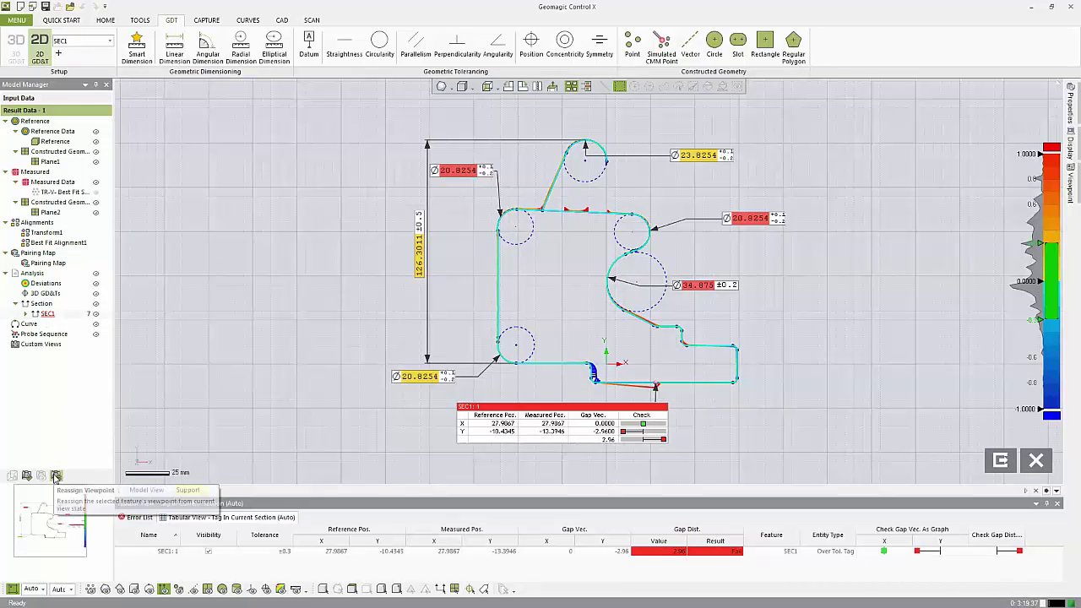
pyautogui.click(55, 475)
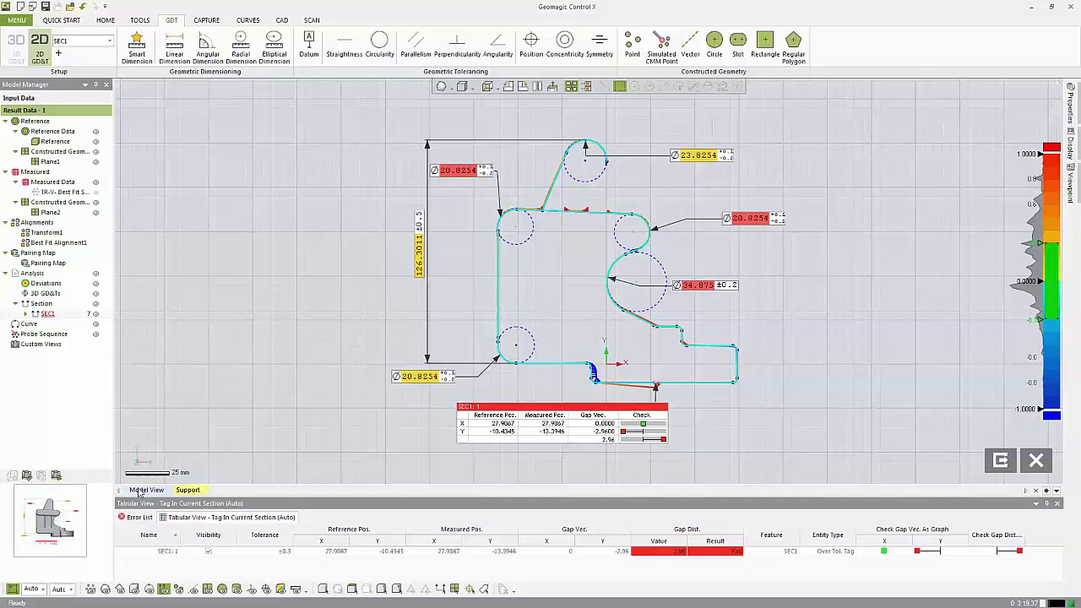
pyautogui.click(1000, 461)
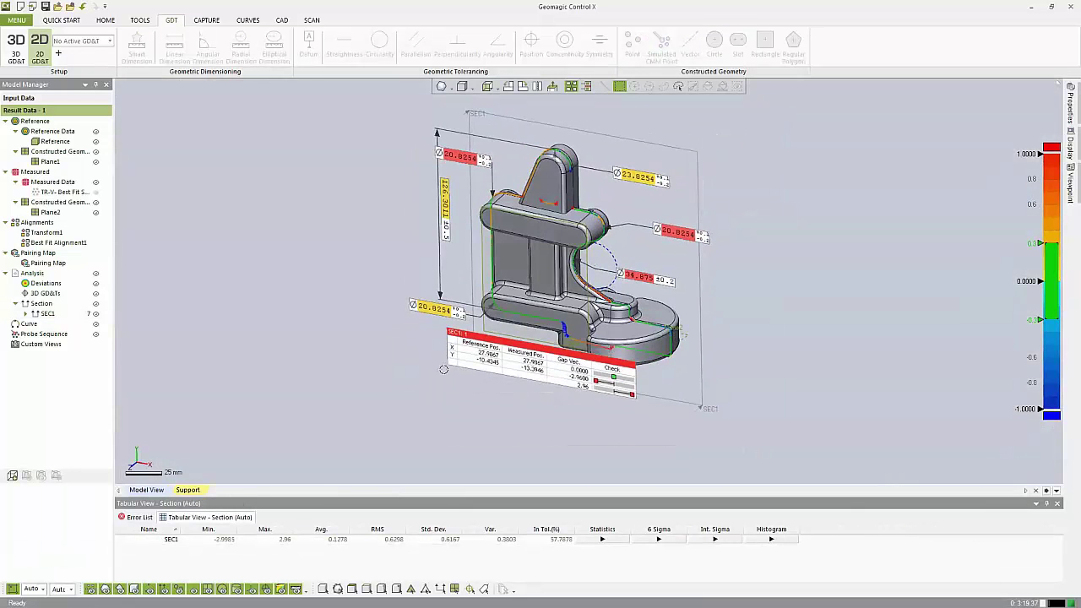
# - Hide section SEC1 in the model and start a new 3D GD&T group
pyautogui.click(95, 314)
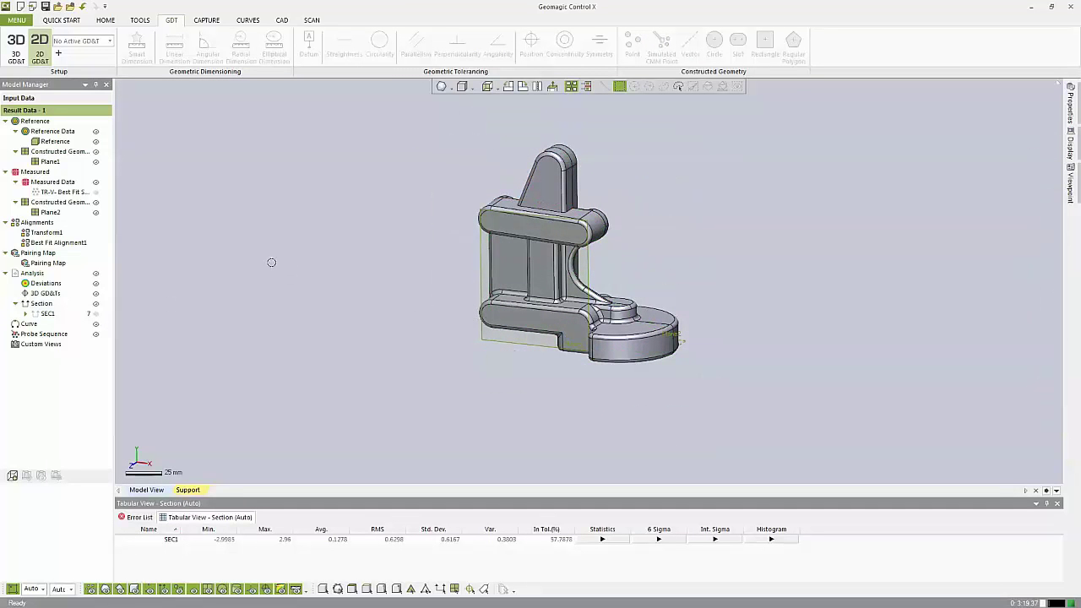
pyautogui.click(17, 51)
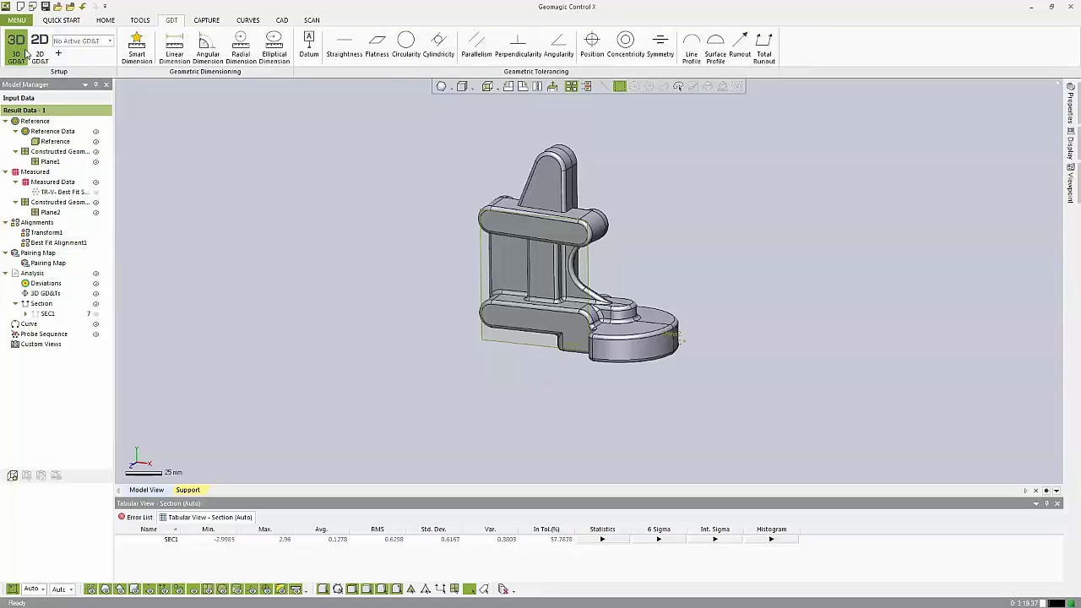
# - Add an angular Smart Dimension between Plane2 and the large flat face of the upright arm, placing its label beside the part
pyautogui.moveTo(418, 252); pyautogui.dragTo(397, 344, button='right')
pyautogui.scroll(5, 527, 434)
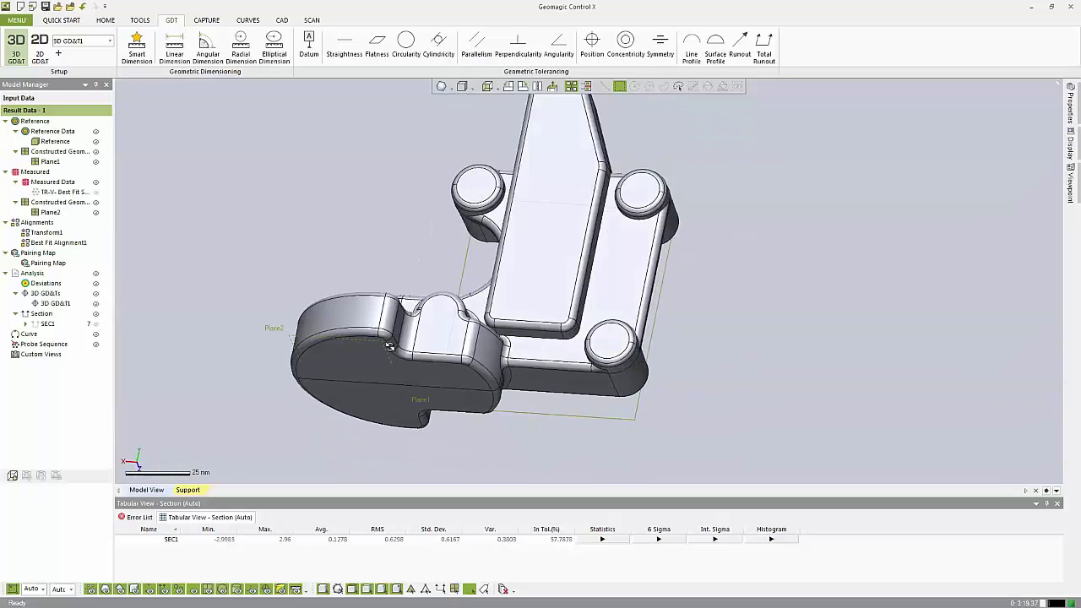
pyautogui.click(136, 47)
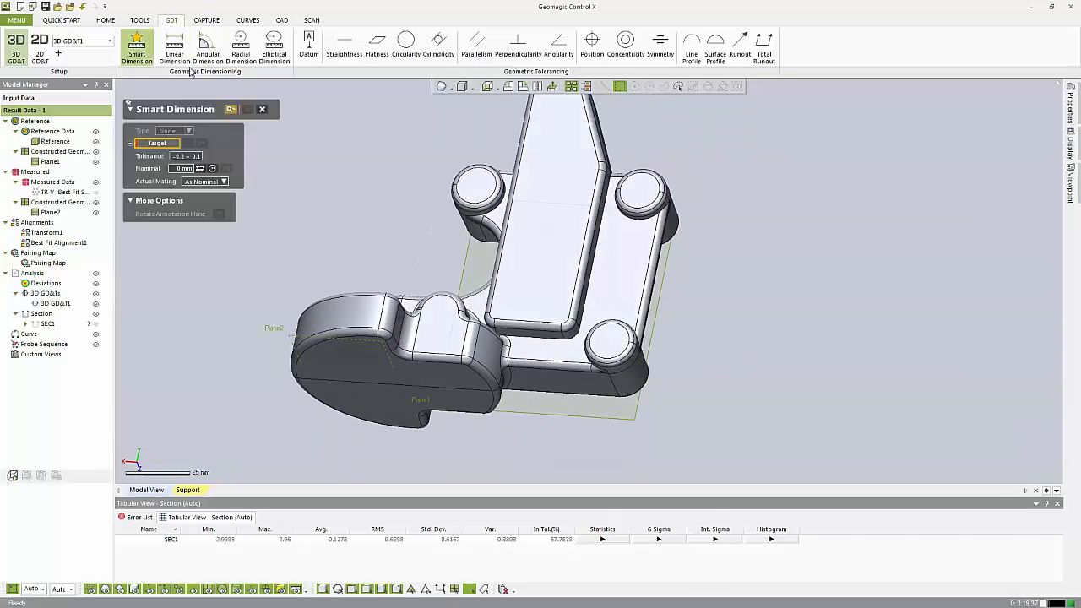
pyautogui.moveTo(389, 208); pyautogui.dragTo(664, 345, button='right')
pyautogui.click(673, 352)
pyautogui.click(428, 307)
pyautogui.moveTo(428, 306); pyautogui.dragTo(316, 248, button='right')
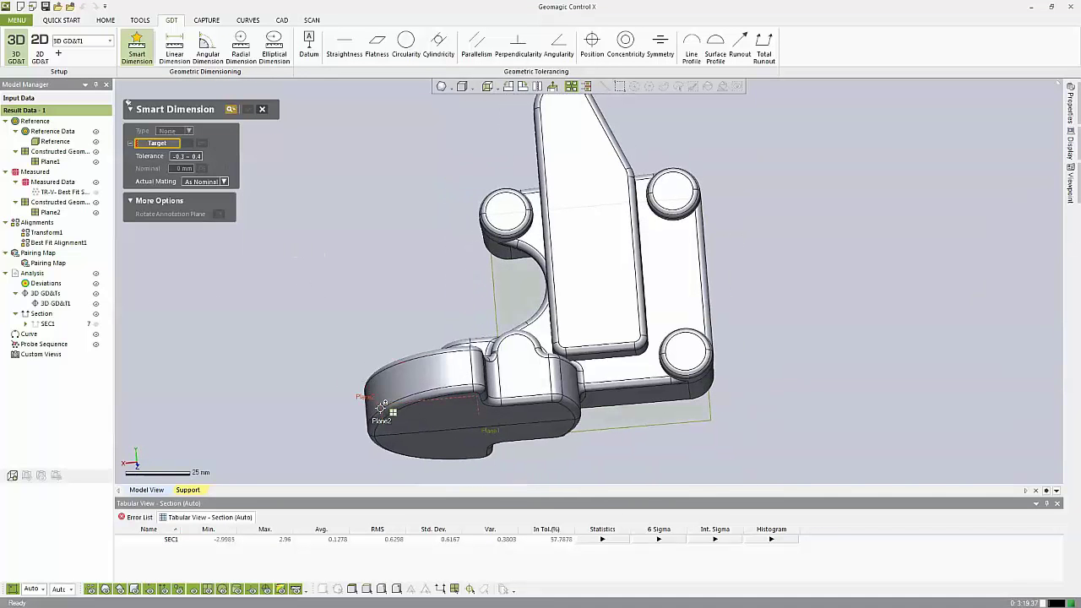
pyautogui.click(408, 395)
pyautogui.click(606, 265)
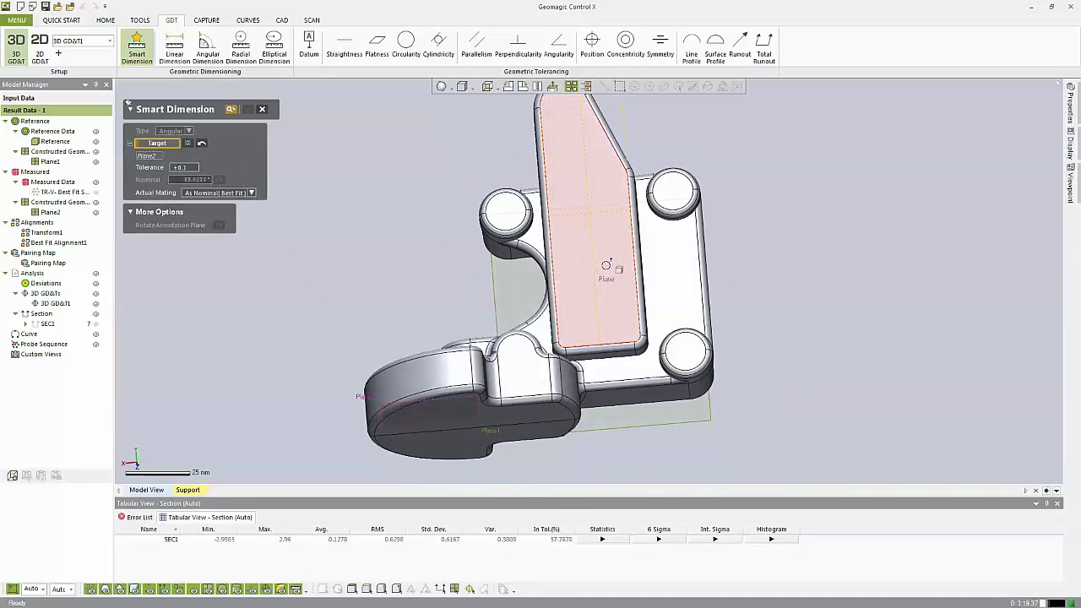
pyautogui.moveTo(606, 265); pyautogui.dragTo(401, 265, button='right')
pyautogui.click(302, 284)
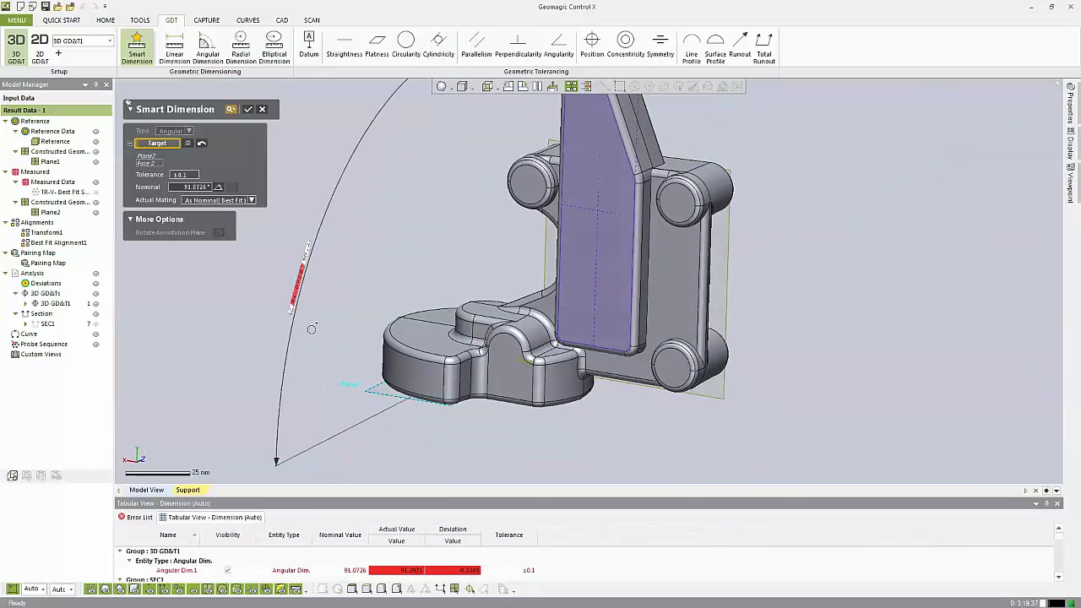
# - Move the angular dimension label closer to the part and accept the Smart Dimension
pyautogui.scroll(-4, 370, 283)
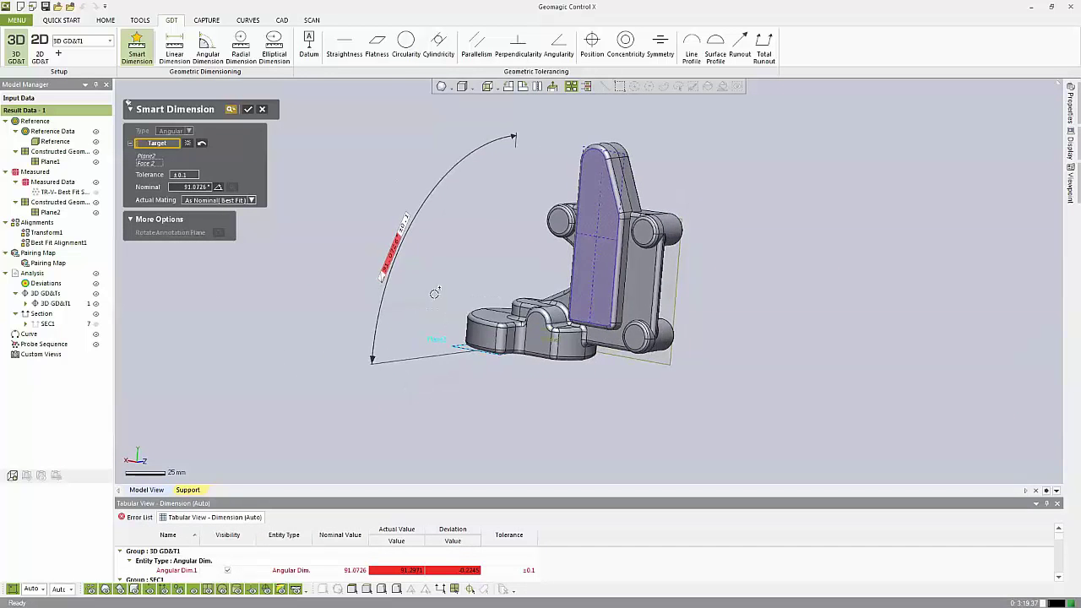
pyautogui.moveTo(398, 255); pyautogui.dragTo(477, 316)
pyautogui.moveTo(502, 317); pyautogui.dragTo(481, 339, button='middle')
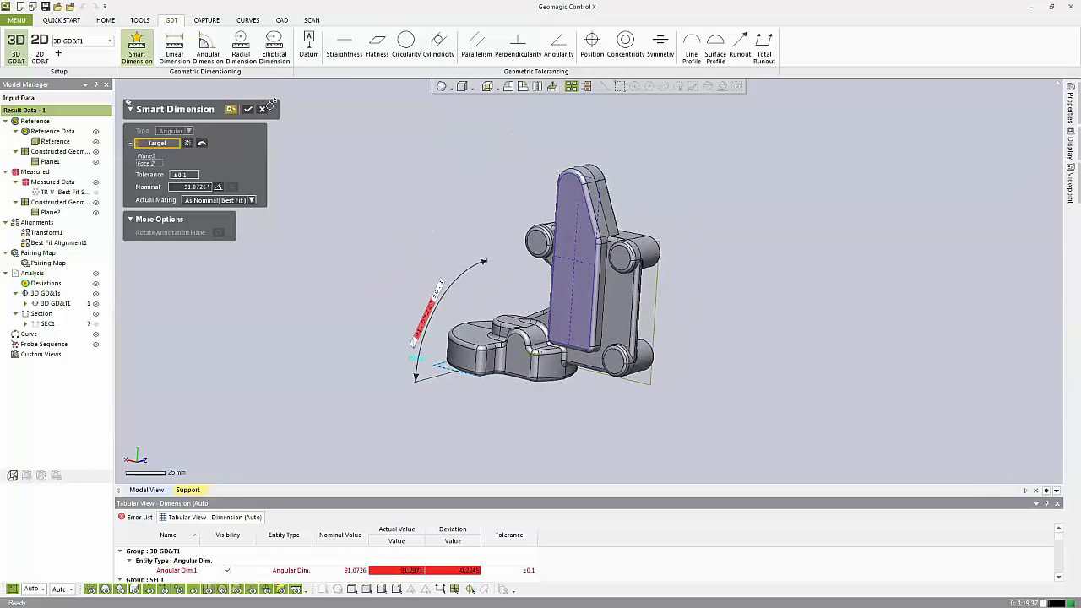
pyautogui.click(248, 111)
# - Define datum A on the upright arm's large flat face only, and add a flatness callout with 1 mm tolerance to the same face
pyautogui.click(309, 48)
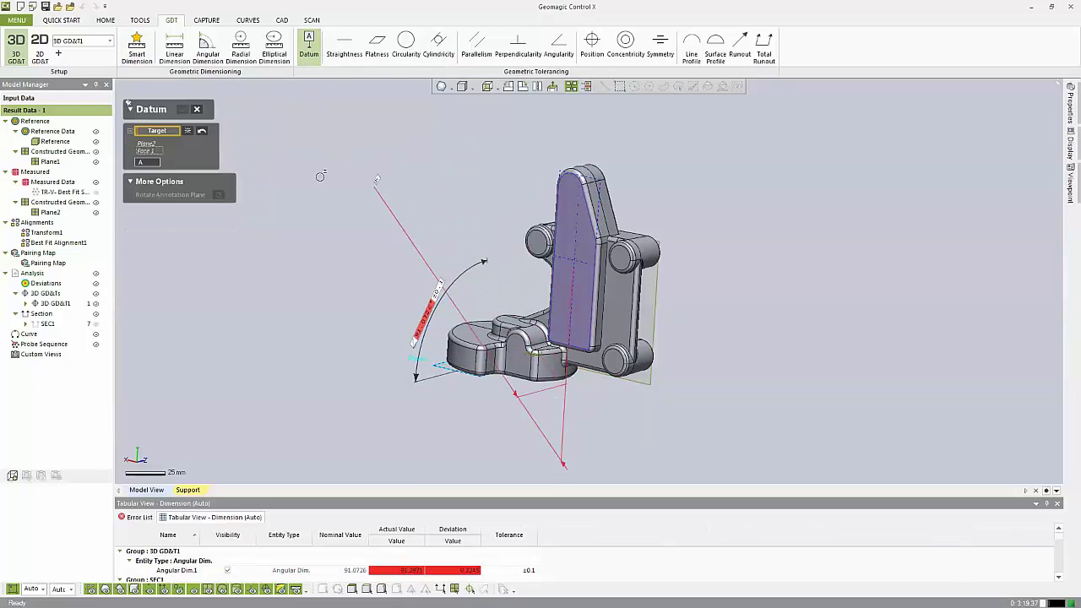
pyautogui.click(188, 131)
pyautogui.click(560, 242)
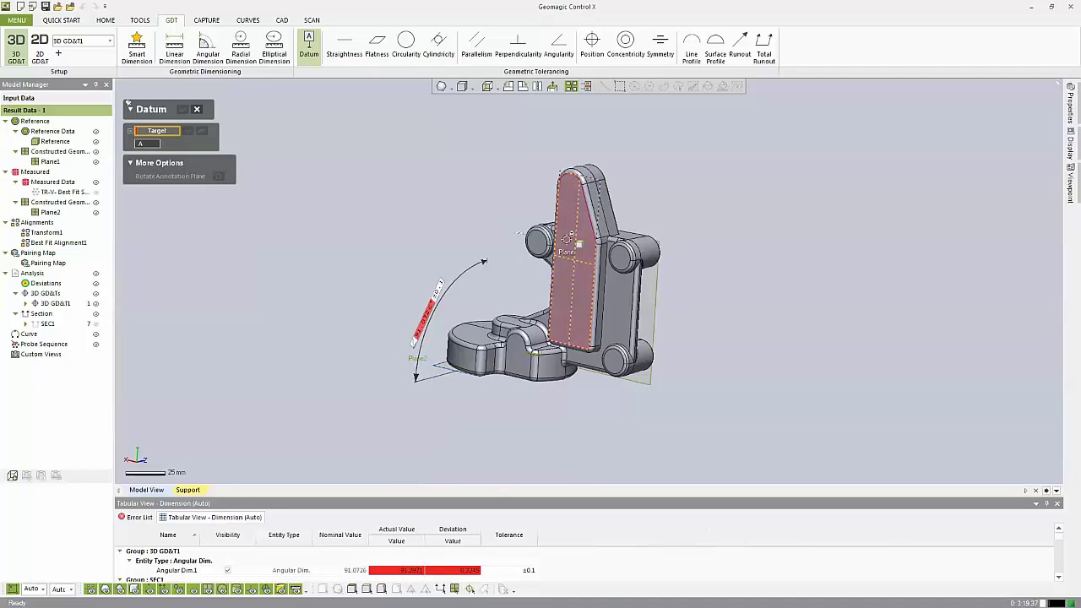
pyautogui.rightClick(415, 158)
pyautogui.click(427, 132)
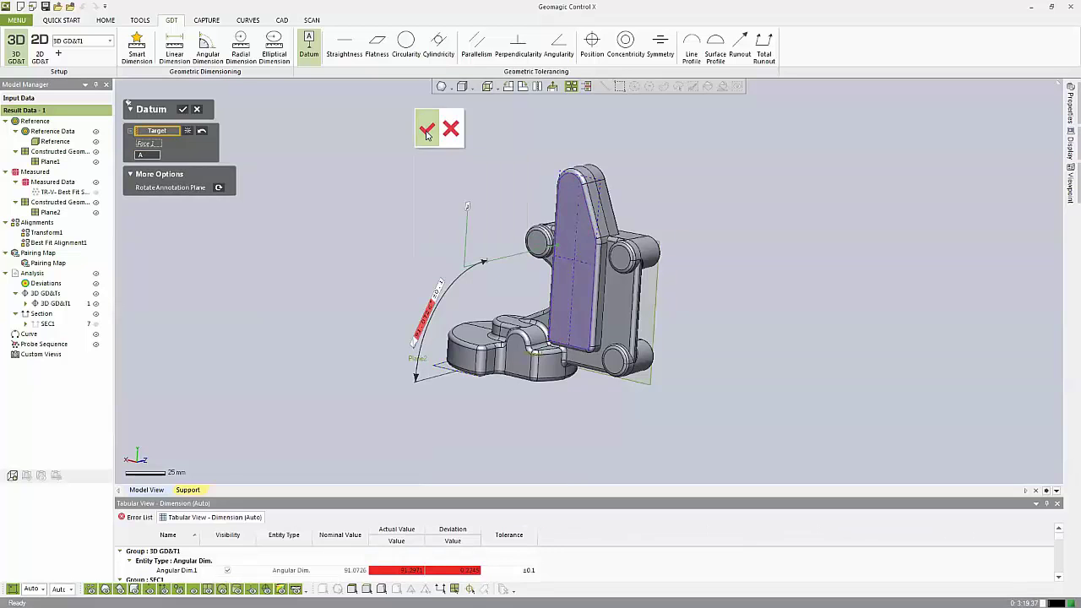
pyautogui.click(380, 43)
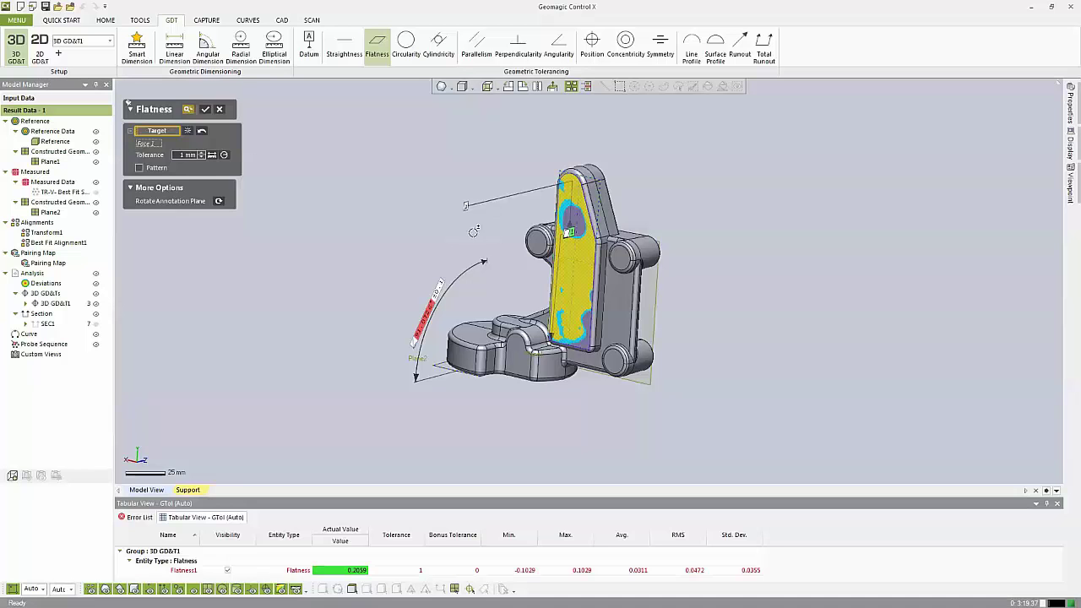
pyautogui.click(206, 111)
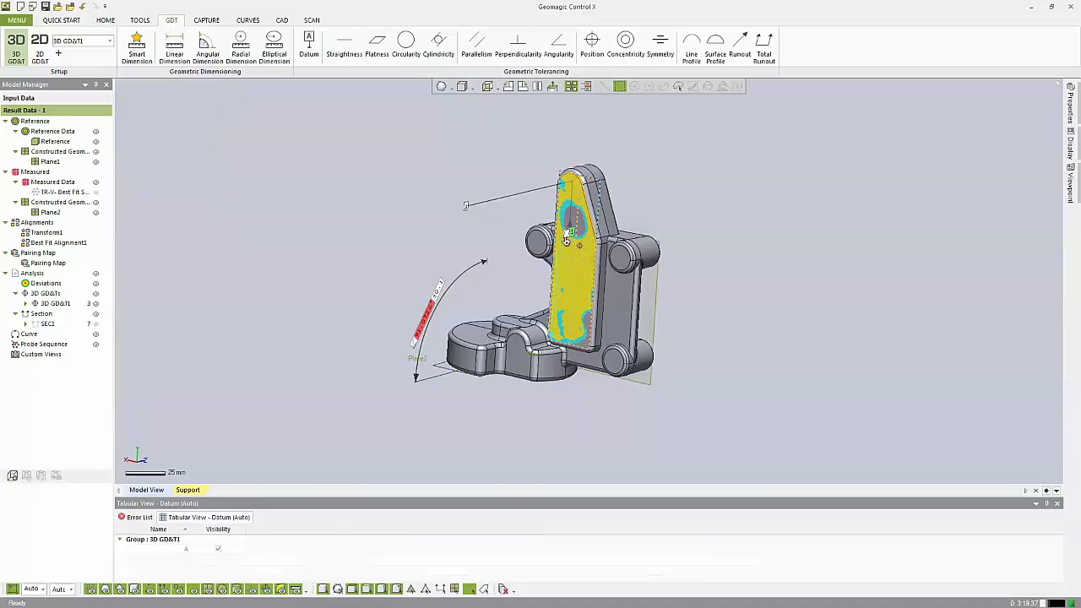
# - Attach the datum A symbol to the flatness callout and move both beside the upright arm, clear of the angular dimension
pyautogui.moveTo(543, 253)
pyautogui.mouseDown()
pyautogui.moveTo(481, 439)
pyautogui.moveTo(376, 418)
pyautogui.moveTo(503, 419)
pyautogui.mouseUp()
pyautogui.moveTo(585, 406)
pyautogui.mouseDown(button='right')
pyautogui.moveTo(971, 342)
pyautogui.moveTo(703, 253)
pyautogui.moveTo(741, 251)
pyautogui.moveTo(632, 312)
pyautogui.moveTo(582, 256)
pyautogui.moveTo(366, 406)
pyautogui.moveTo(462, 391)
pyautogui.moveTo(457, 420)
pyautogui.moveTo(626, 268)
pyautogui.moveTo(716, 248)
pyautogui.moveTo(567, 293)
pyautogui.moveTo(555, 269)
pyautogui.mouseUp(button='right')
pyautogui.rightClick(551, 268)
pyautogui.click(526, 251)
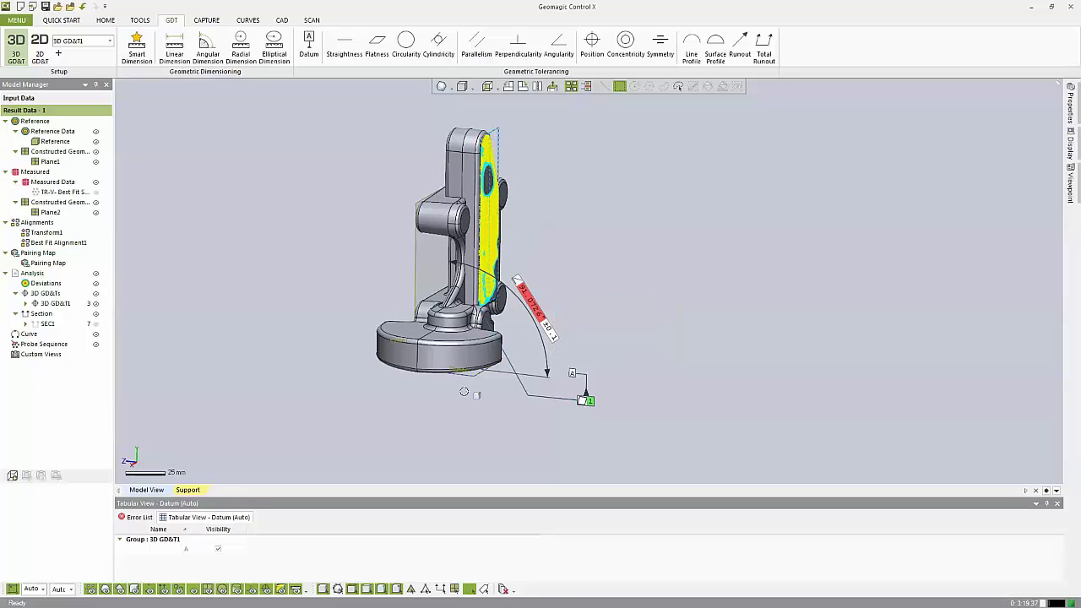
pyautogui.moveTo(603, 316)
pyautogui.mouseDown()
pyautogui.moveTo(586, 234)
pyautogui.moveTo(558, 231)
pyautogui.mouseUp()
# - Reassign the viewpoint of 3D GD&T1 from an enlarged, angled view showing the flat face and its callouts
pyautogui.scroll(3, 504, 269)
pyautogui.keyDown('ctrl'); pyautogui.moveTo(503, 265); pyautogui.dragTo(593, 303, button='right'); pyautogui.keyUp('ctrl')
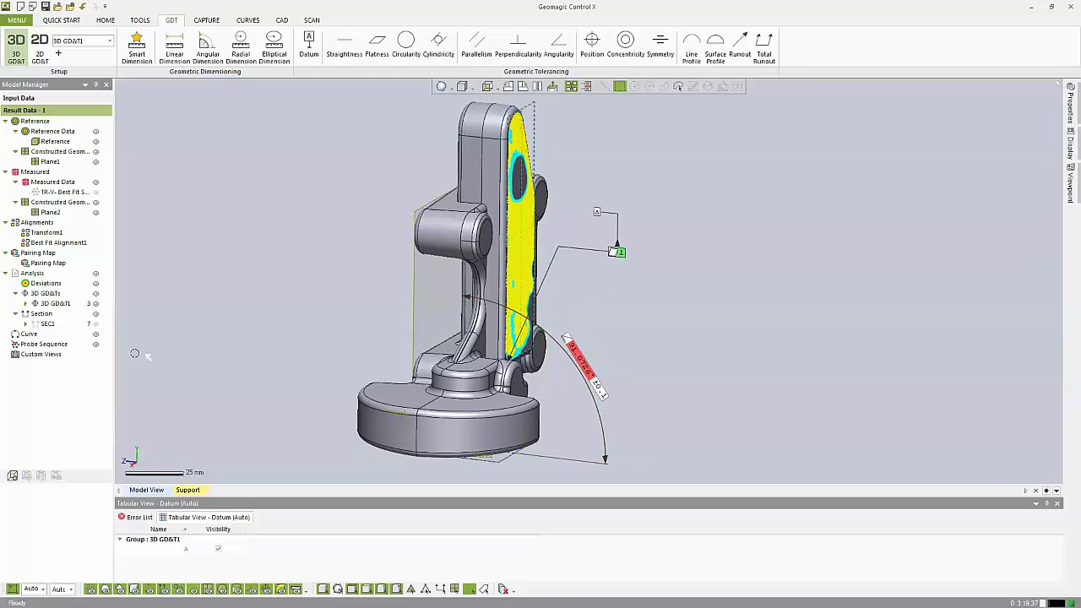
pyautogui.click(56, 303)
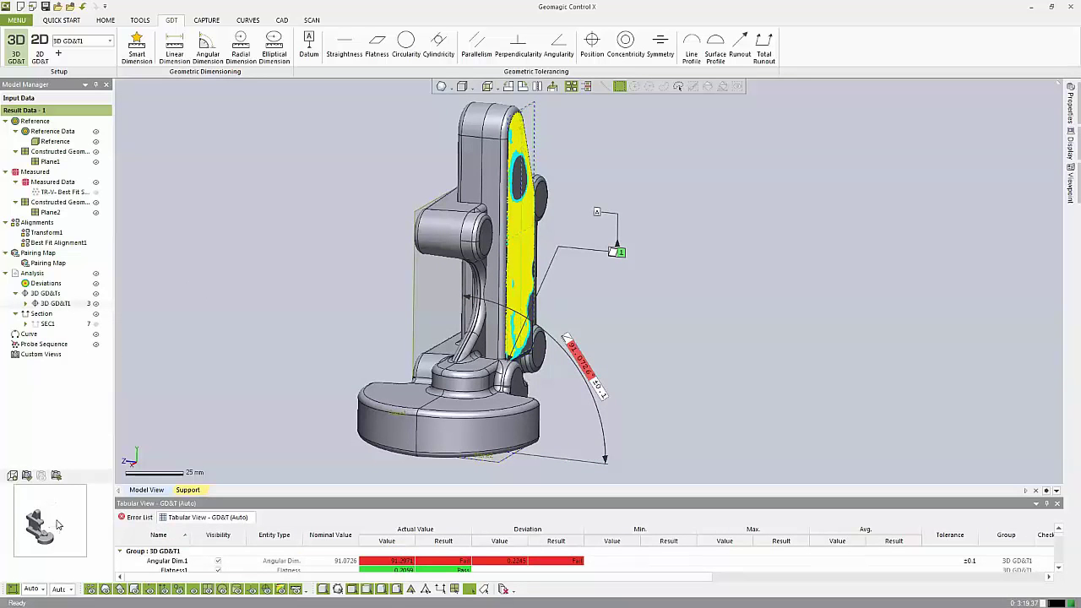
pyautogui.moveTo(446, 303); pyautogui.dragTo(387, 303, button='right')
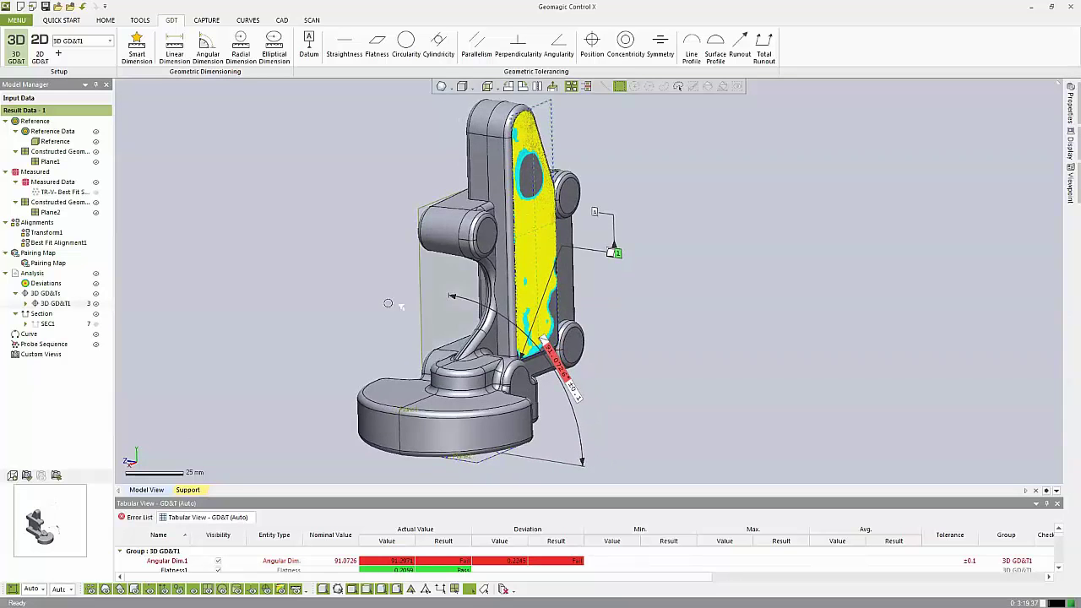
pyautogui.click(56, 476)
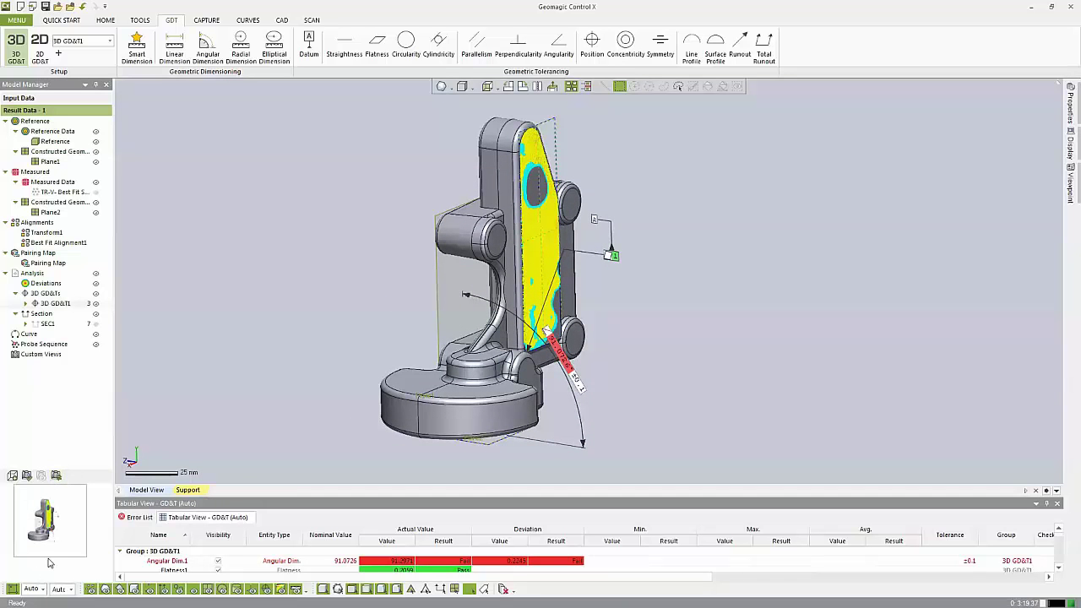